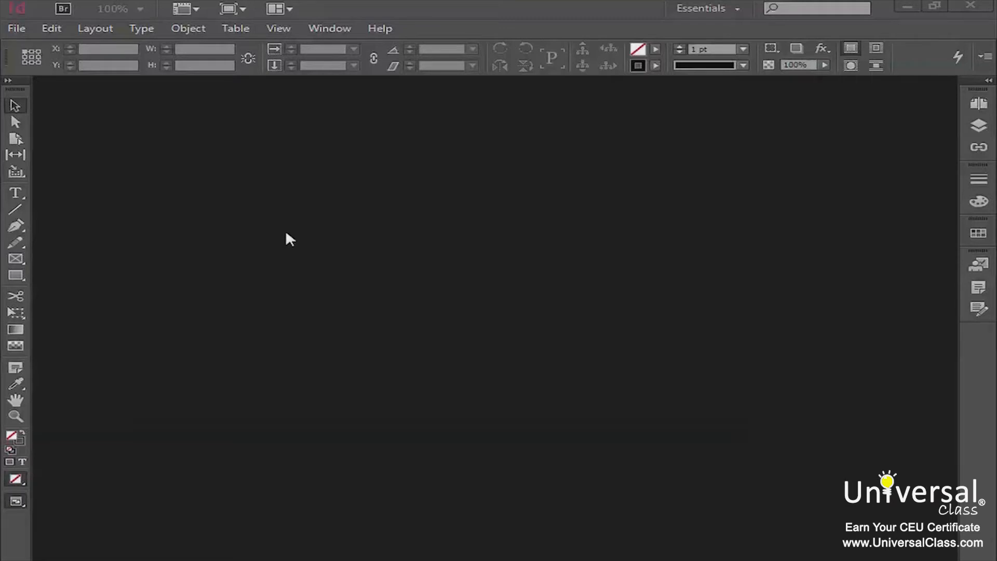
Open the Big bold document from the File Cabinet folder and select its body text frame.
{"action": "left_click", "coordinate": [21, 29]}
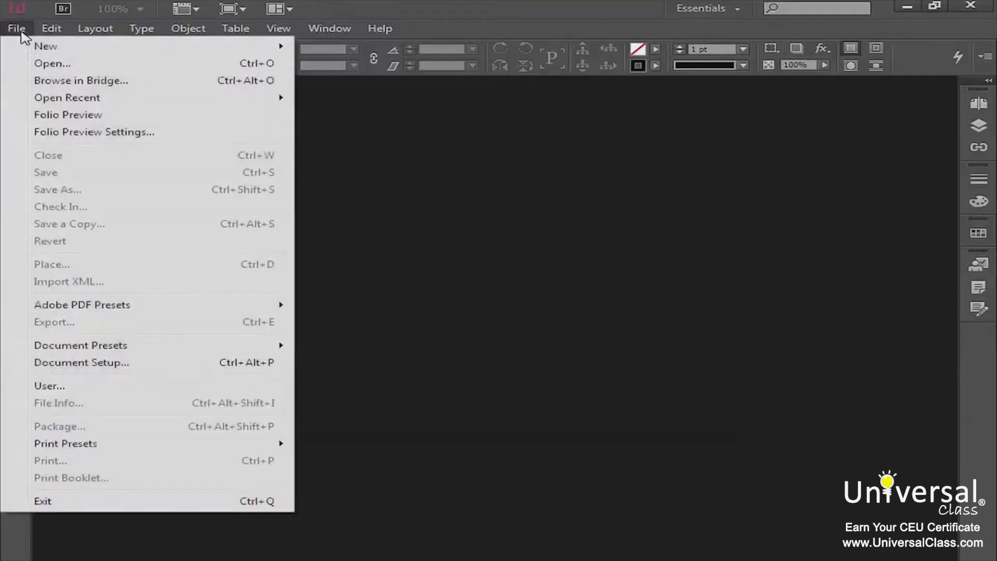
{"action": "left_click", "coordinate": [35, 66]}
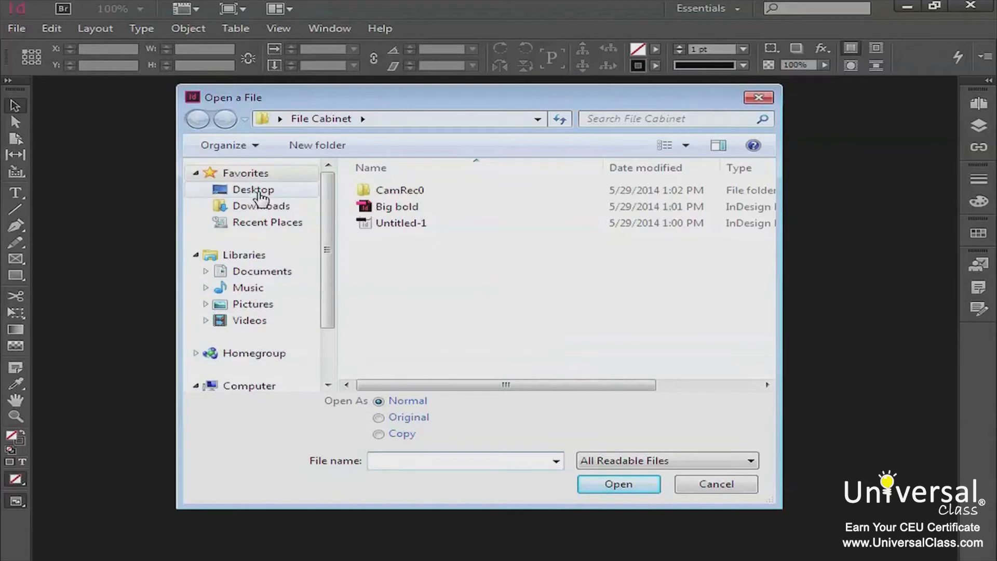
{"action": "left_click", "coordinate": [419, 213]}
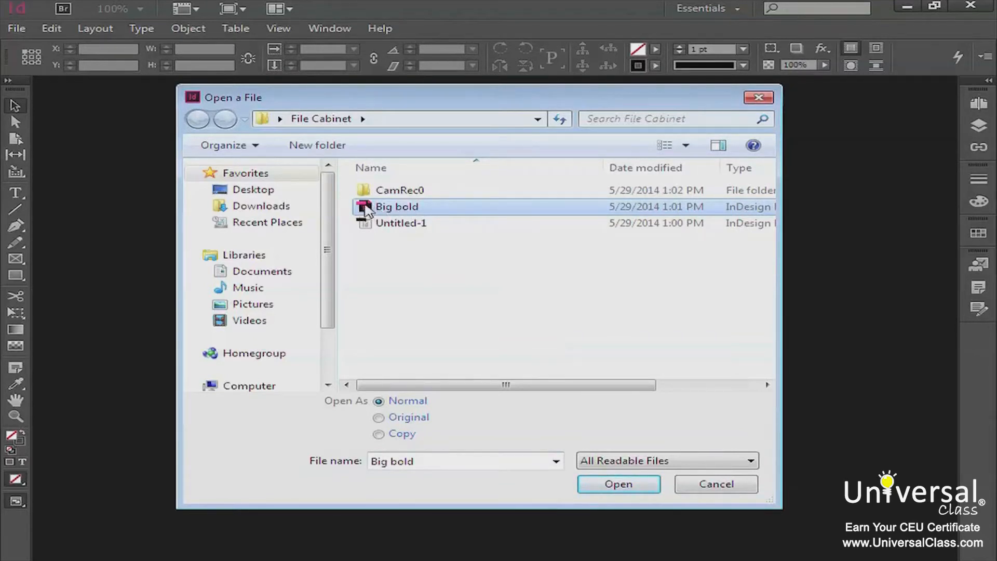
{"action": "left_click", "coordinate": [628, 490]}
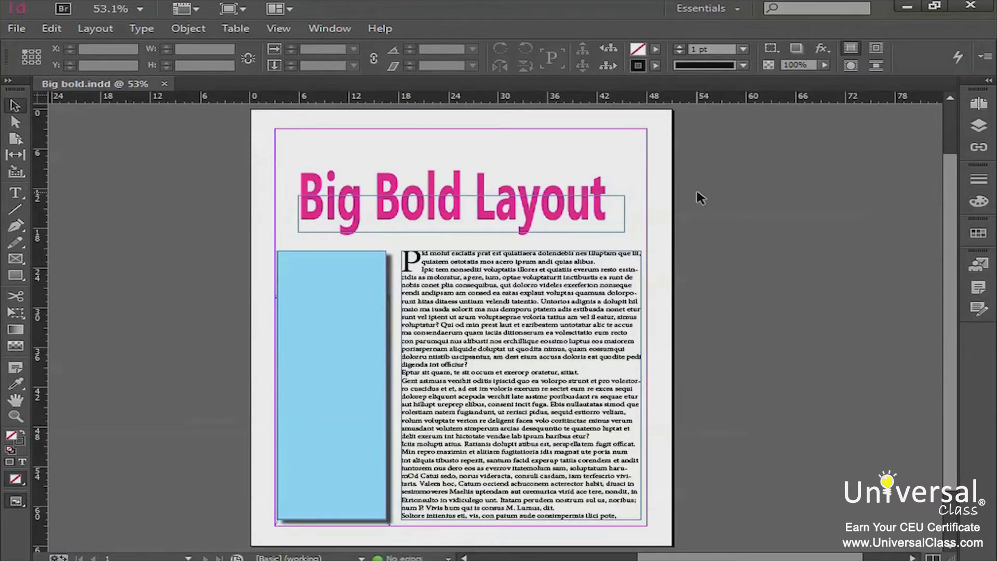
{"action": "left_click", "coordinate": [510, 374]}
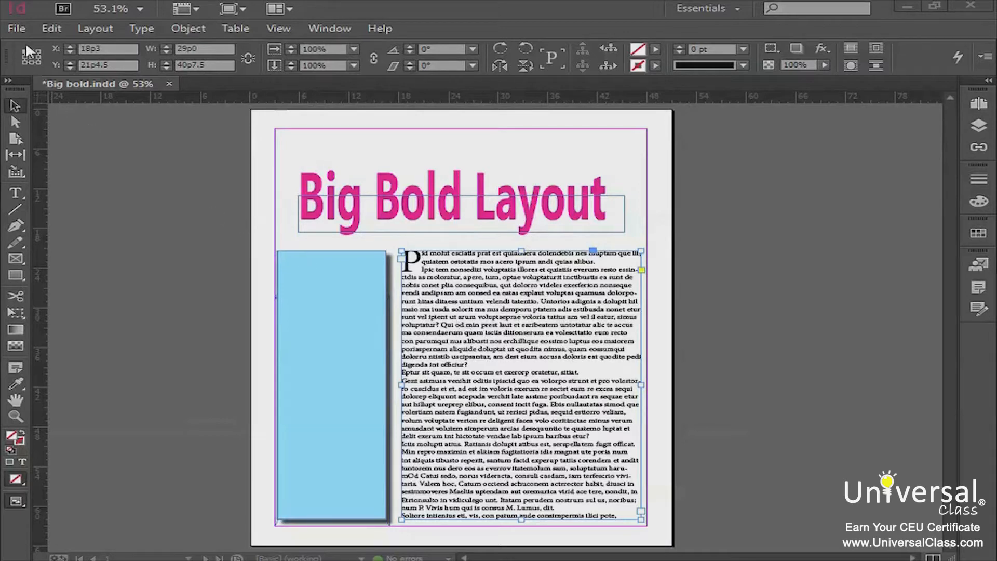
Start setting up a new document and review the page sizes offered for the Print intent.
{"action": "left_click", "coordinate": [20, 29]}
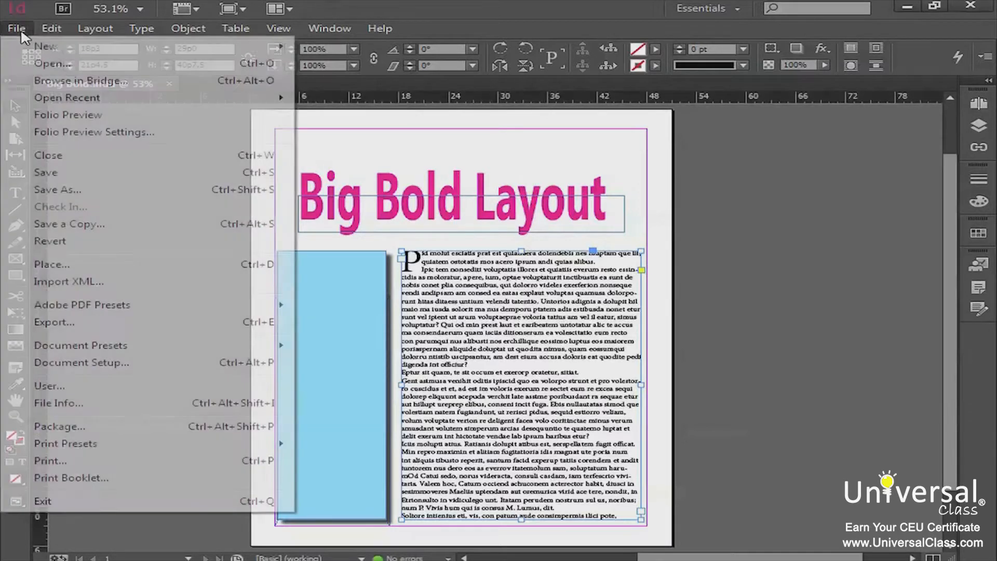
{"action": "mouse_move", "coordinate": [27, 52]}
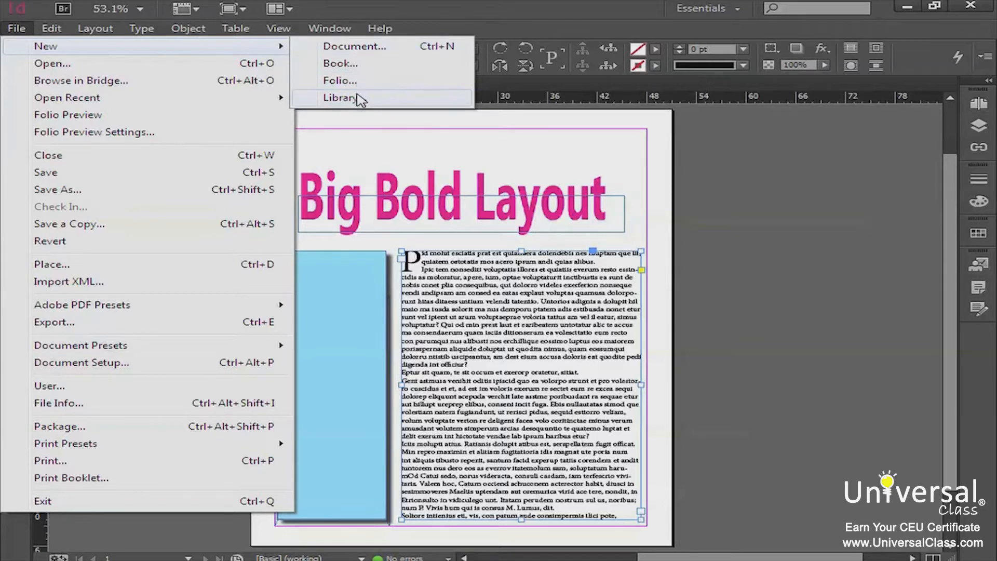
{"action": "left_click", "coordinate": [333, 46]}
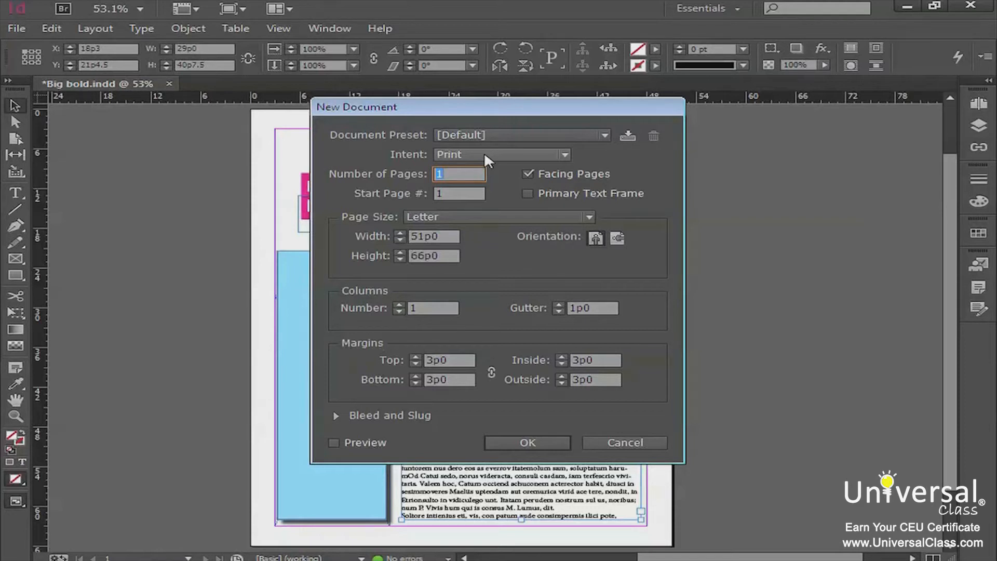
{"action": "key", "text": "shift+Tab"}
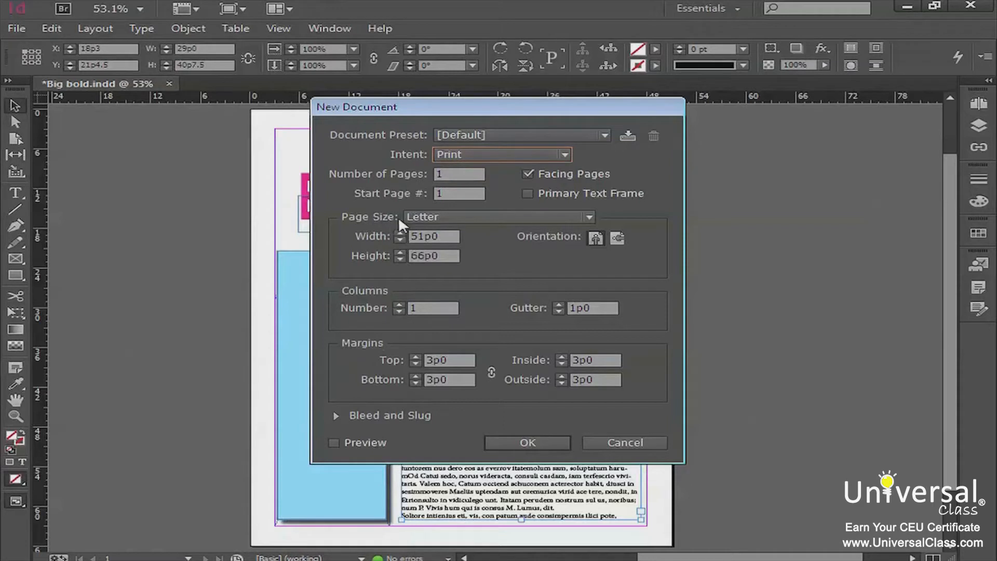
{"action": "left_click", "coordinate": [435, 217]}
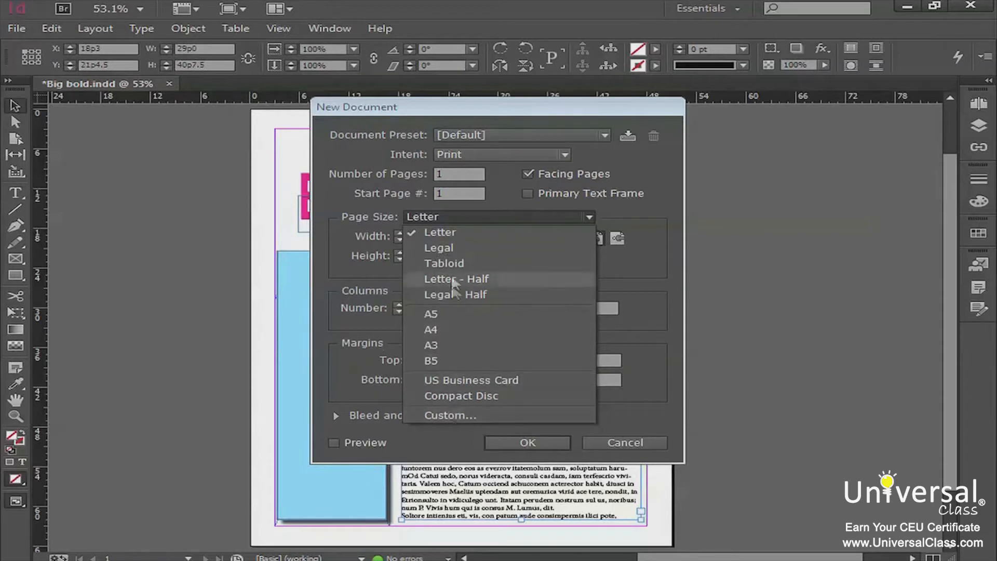
{"action": "left_click", "coordinate": [445, 217]}
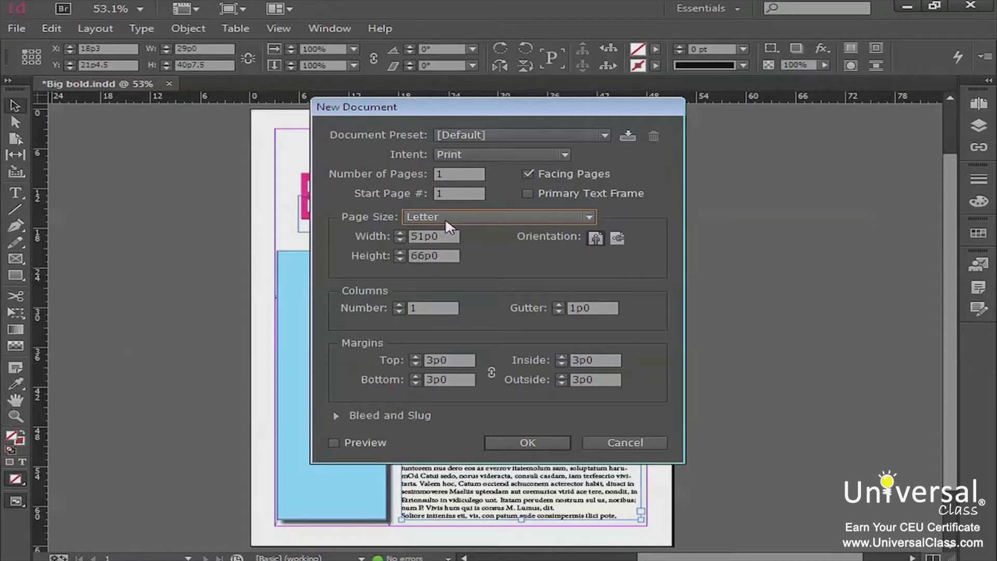
{"action": "left_click", "coordinate": [444, 217]}
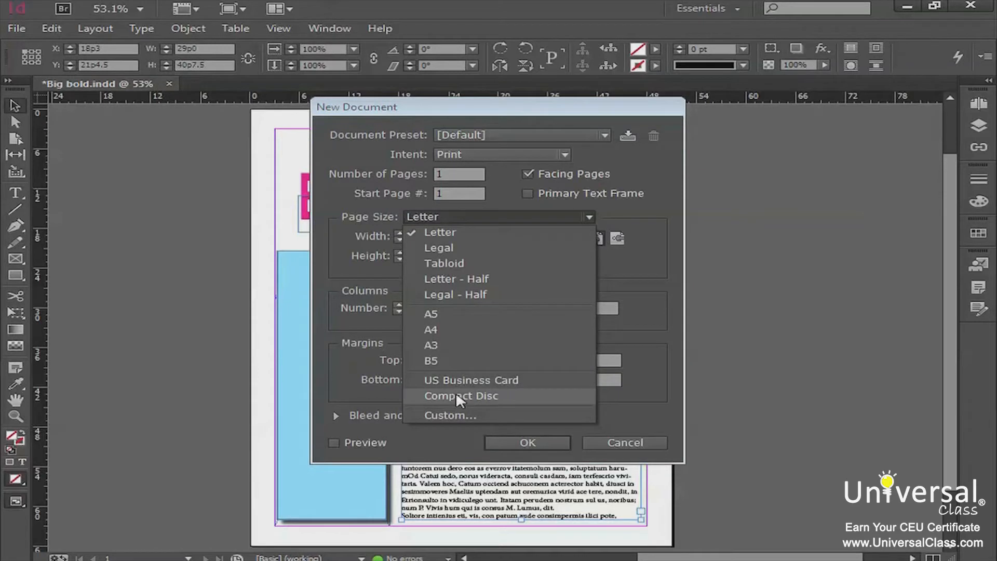
{"action": "left_click", "coordinate": [363, 224]}
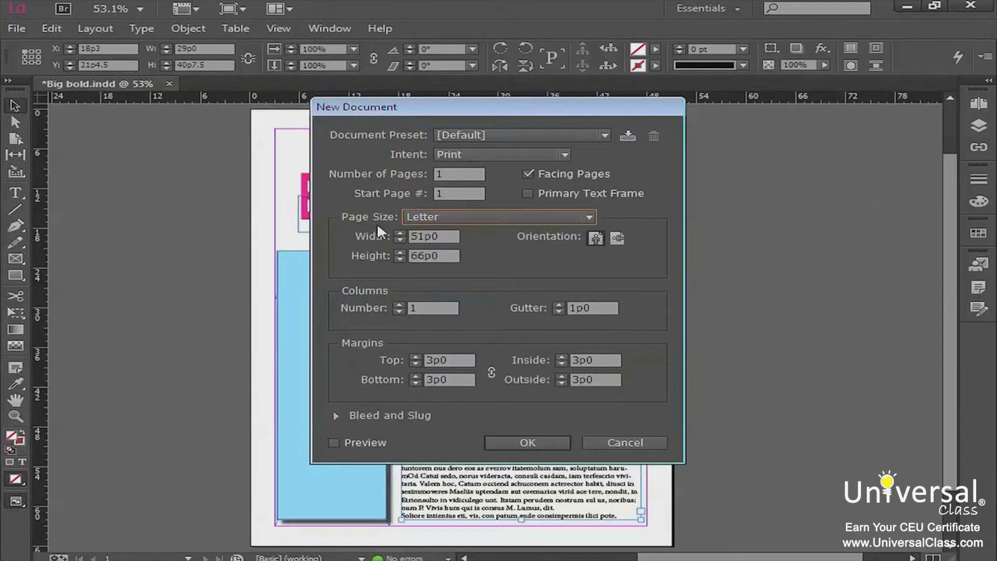
Set the new document's intent to Web with a page size of 800 x 600.
{"action": "left_click", "coordinate": [454, 157]}
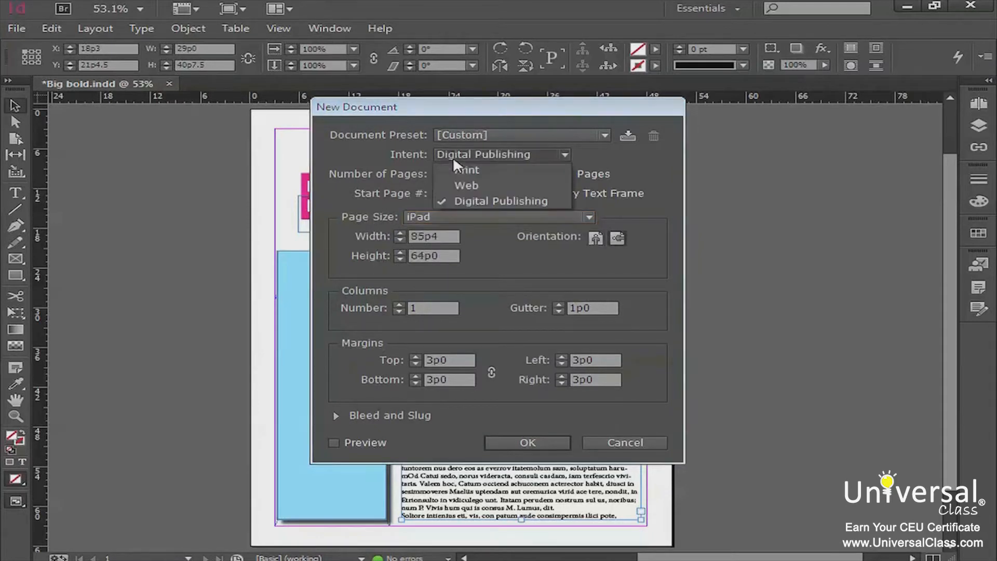
{"action": "left_click", "coordinate": [457, 183]}
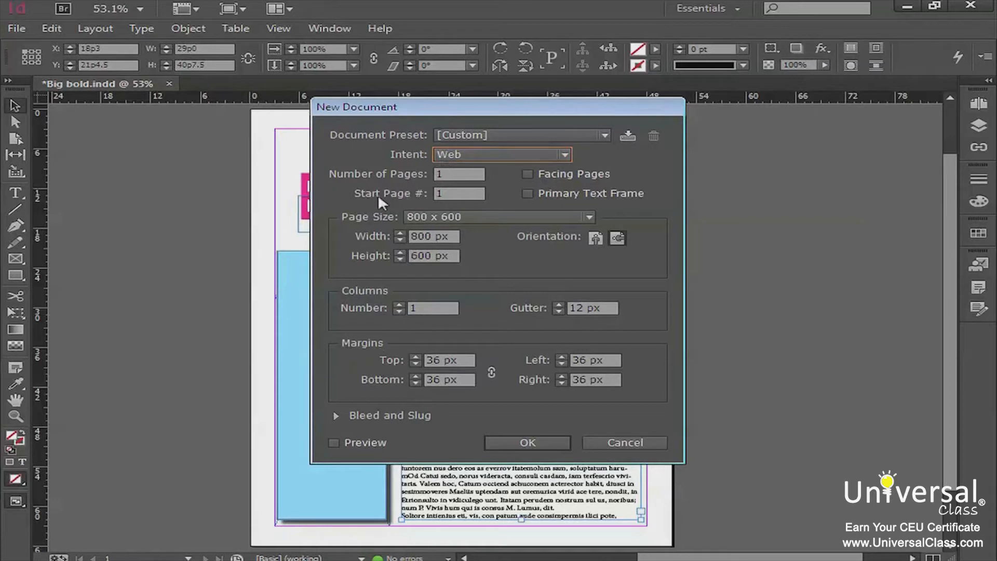
{"action": "left_click", "coordinate": [451, 215]}
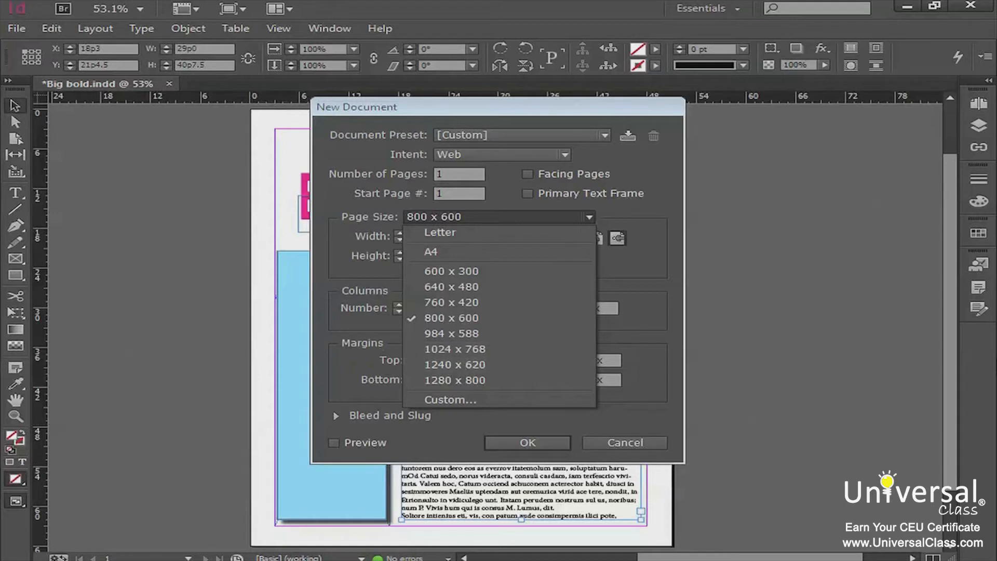
{"action": "left_click", "coordinate": [470, 318]}
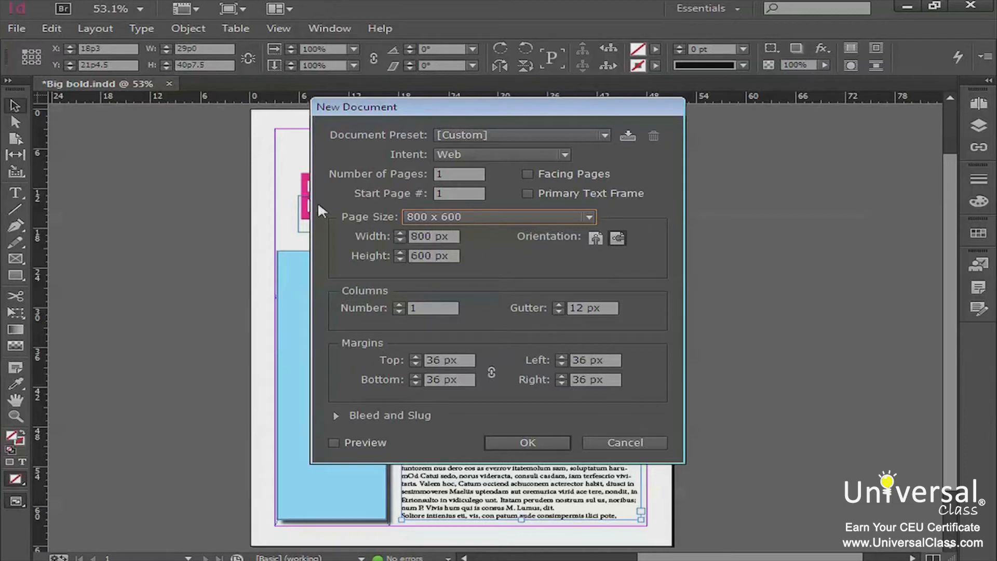
Switch the new document's intent to Digital Publishing and its page size to Letter.
{"action": "left_click", "coordinate": [460, 155]}
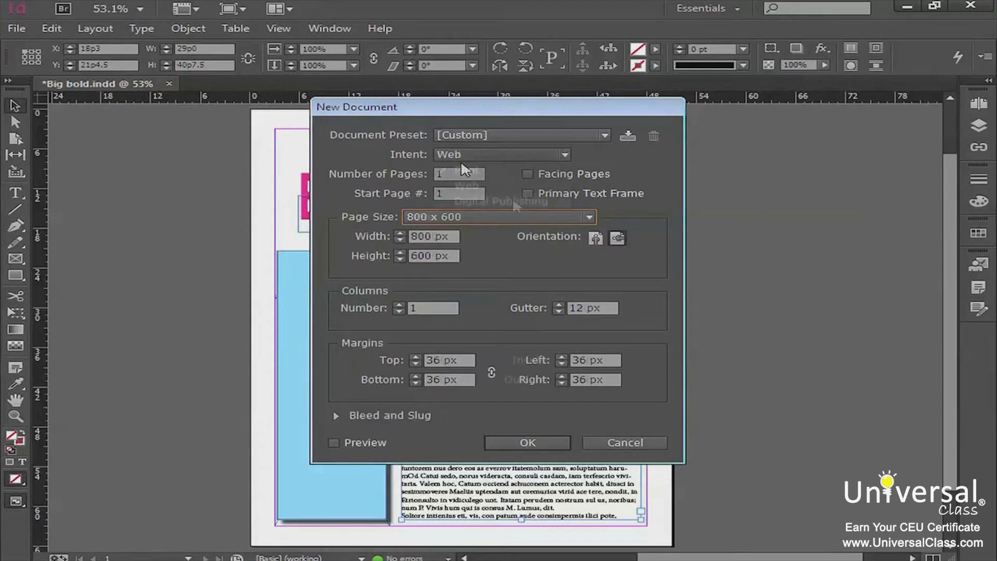
{"action": "left_click", "coordinate": [519, 206]}
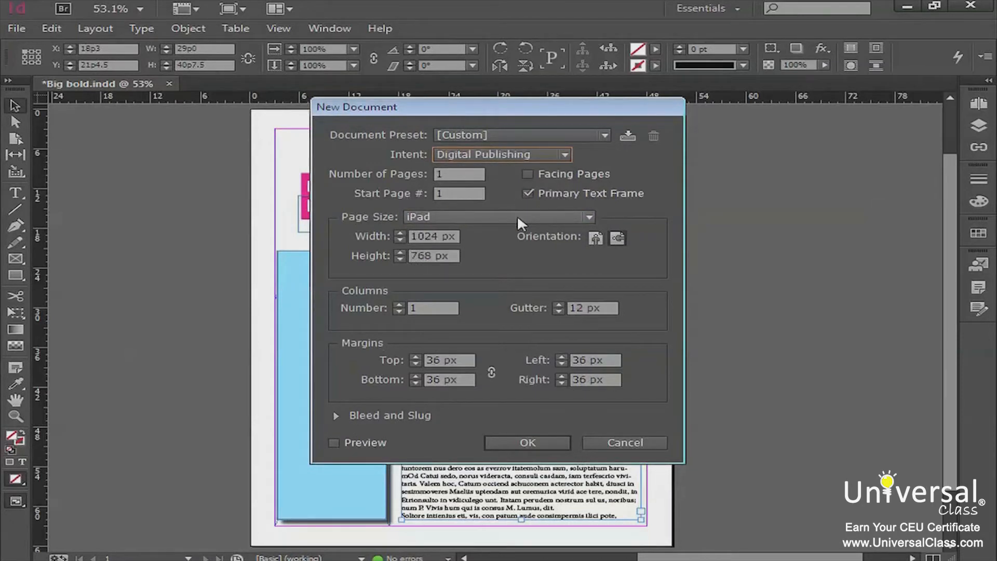
{"action": "scroll", "coordinate": [517, 218], "scroll_direction": "up", "scroll_amount": 3}
{"action": "left_click", "coordinate": [514, 217]}
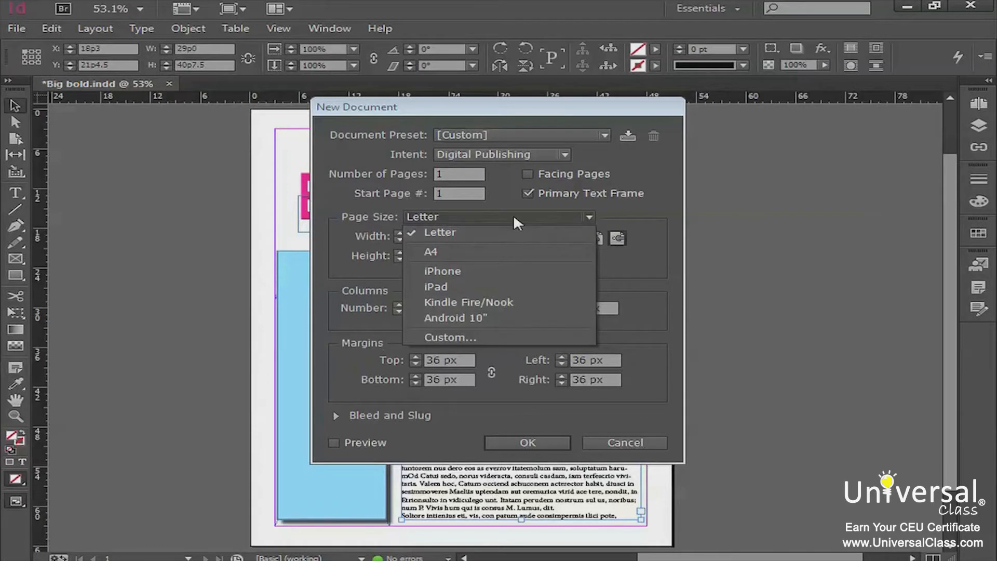
{"action": "left_click", "coordinate": [514, 199]}
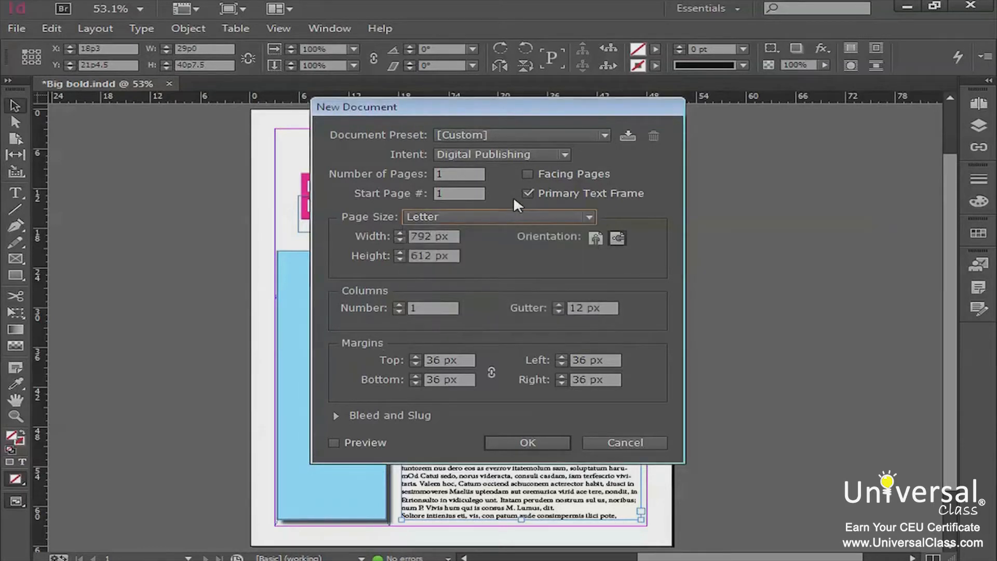
Set the new document's intent to Print with a Legal page size in landscape orientation.
{"action": "left_click", "coordinate": [513, 151]}
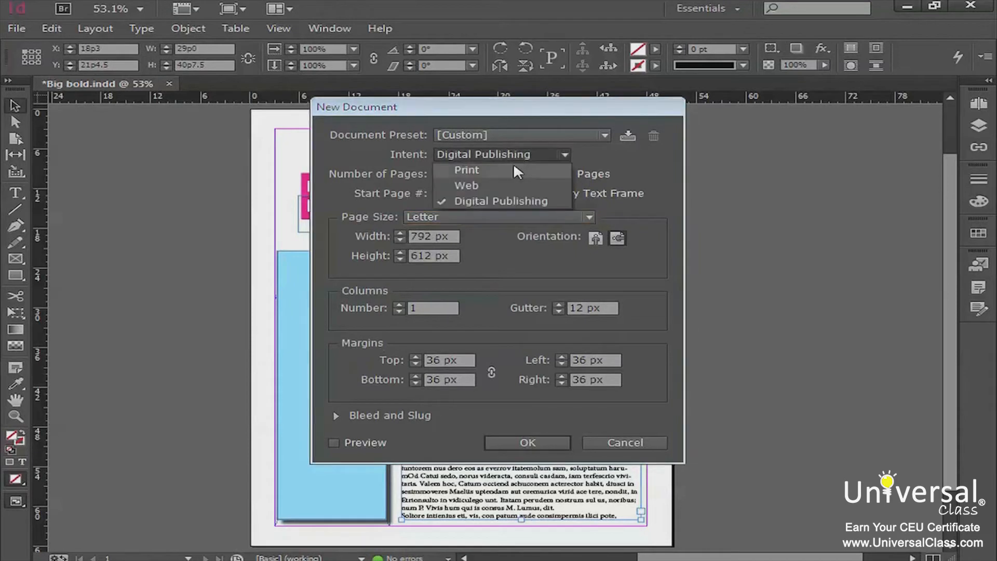
{"action": "left_click", "coordinate": [513, 169]}
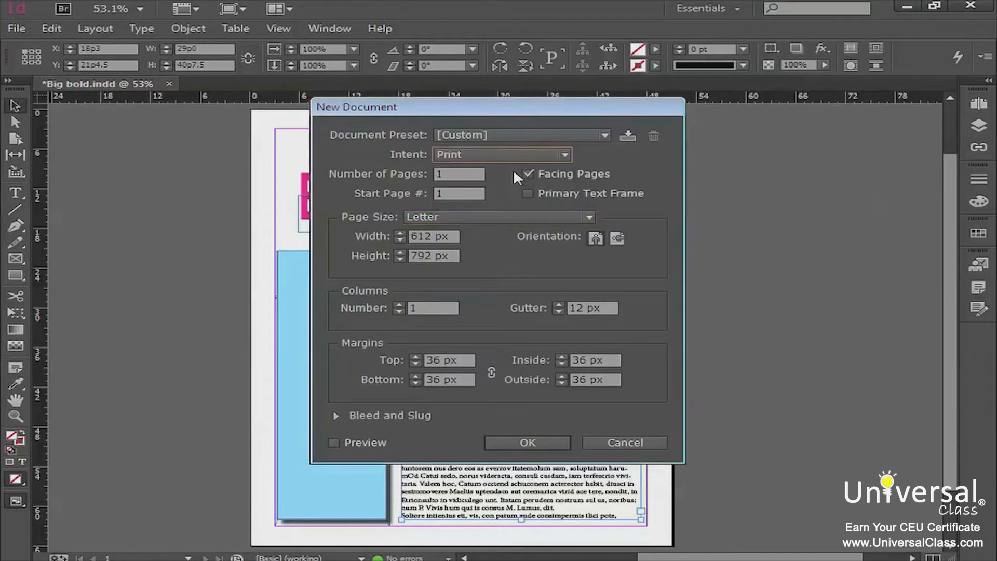
{"action": "left_click", "coordinate": [476, 218]}
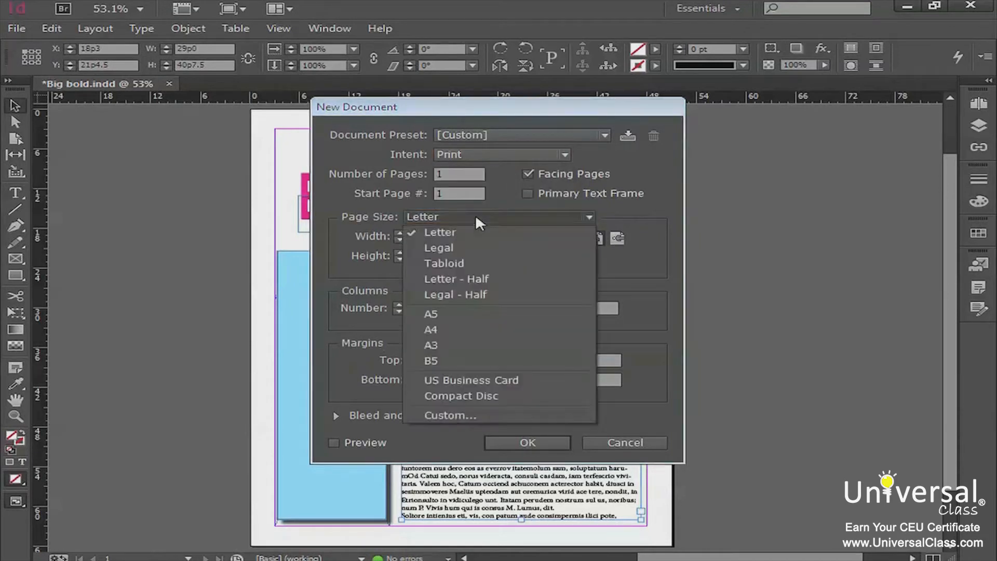
{"action": "left_click", "coordinate": [472, 248]}
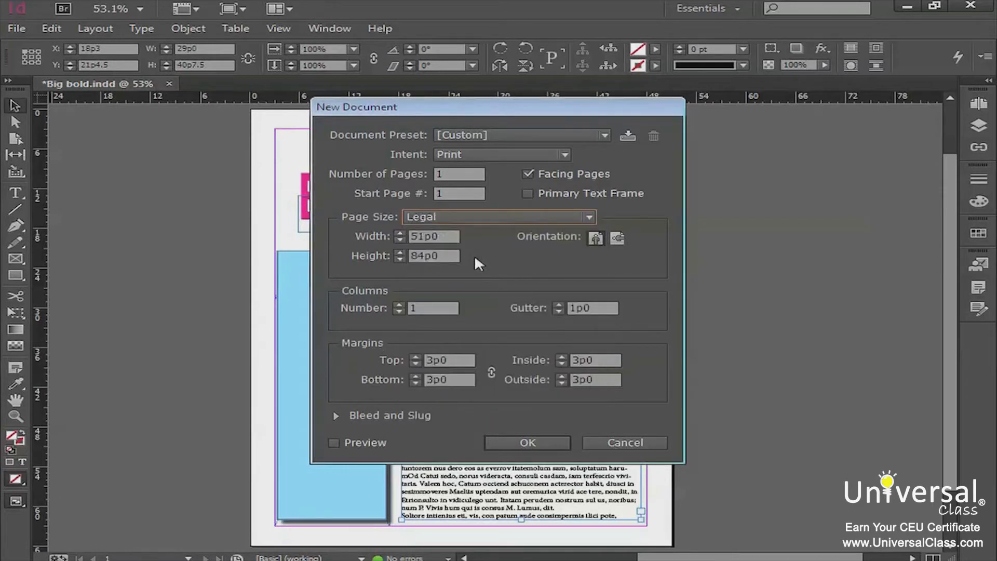
{"action": "left_click", "coordinate": [620, 244]}
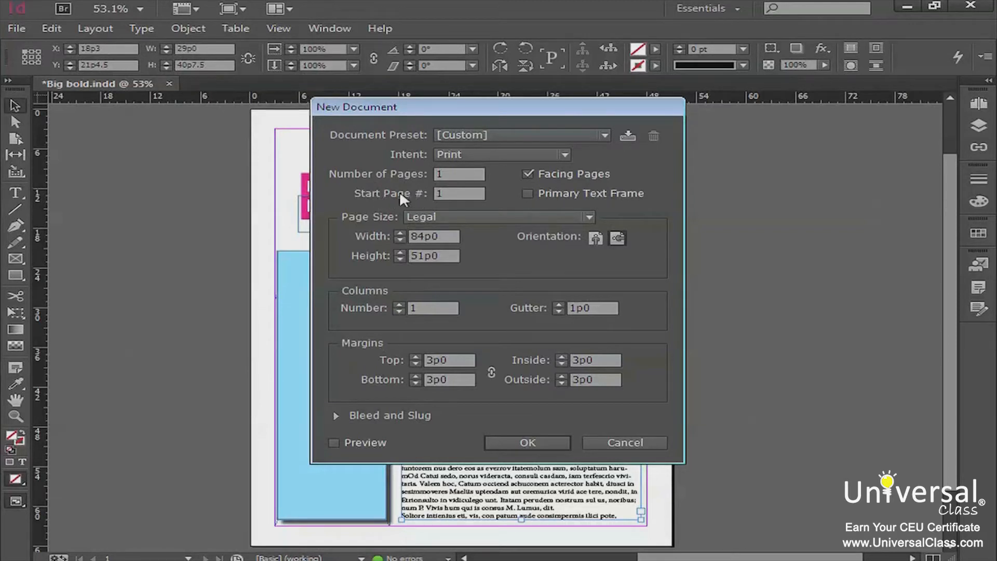
Set the number of pages to 10 and the start page to 2, keeping facing pages enabled.
{"action": "left_click", "coordinate": [446, 175]}
{"action": "type", "text": "0"}
{"action": "left_click", "coordinate": [450, 195]}
{"action": "double_click", "coordinate": [450, 194]}
{"action": "type", "text": "2"}
{"action": "left_click", "coordinate": [529, 175]}
{"action": "left_click", "coordinate": [529, 174]}
Set the number of columns to 3 and preview the new document's layout beside the settings.
{"action": "left_click", "coordinate": [399, 309]}
{"action": "left_click", "coordinate": [408, 311]}
{"action": "left_click", "coordinate": [336, 415]}
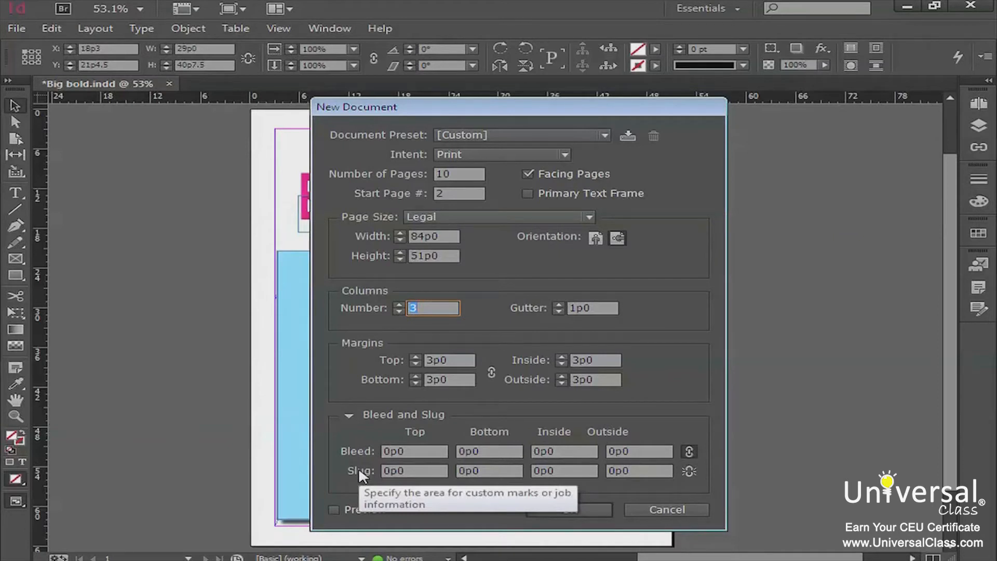
{"action": "left_click", "coordinate": [350, 415]}
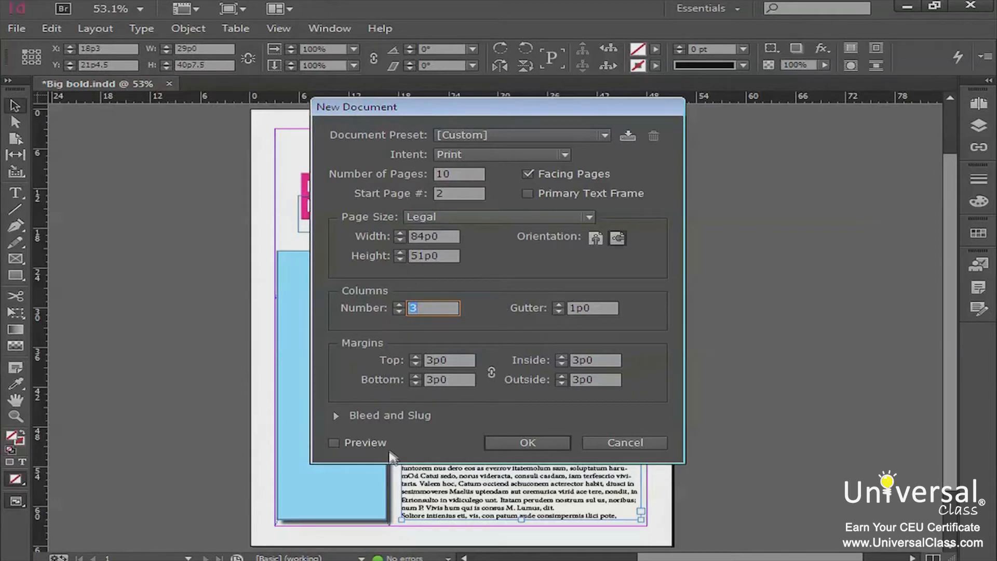
{"action": "left_click", "coordinate": [335, 443]}
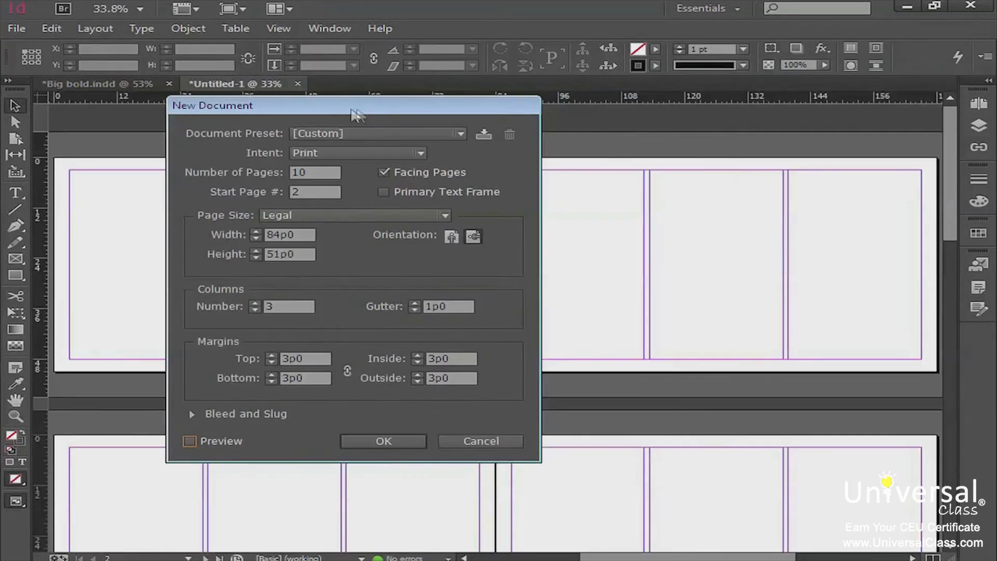
{"action": "left_click_drag", "start_coordinate": [358, 111], "coordinate": [745, 92]}
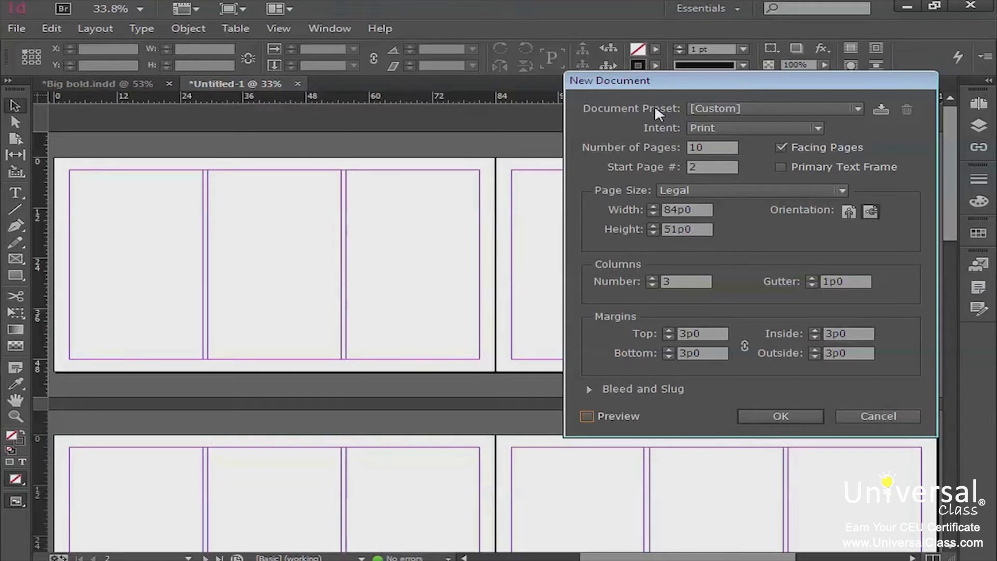
Save the settings as a document preset named landscape and create the document.
{"action": "left_click", "coordinate": [880, 111]}
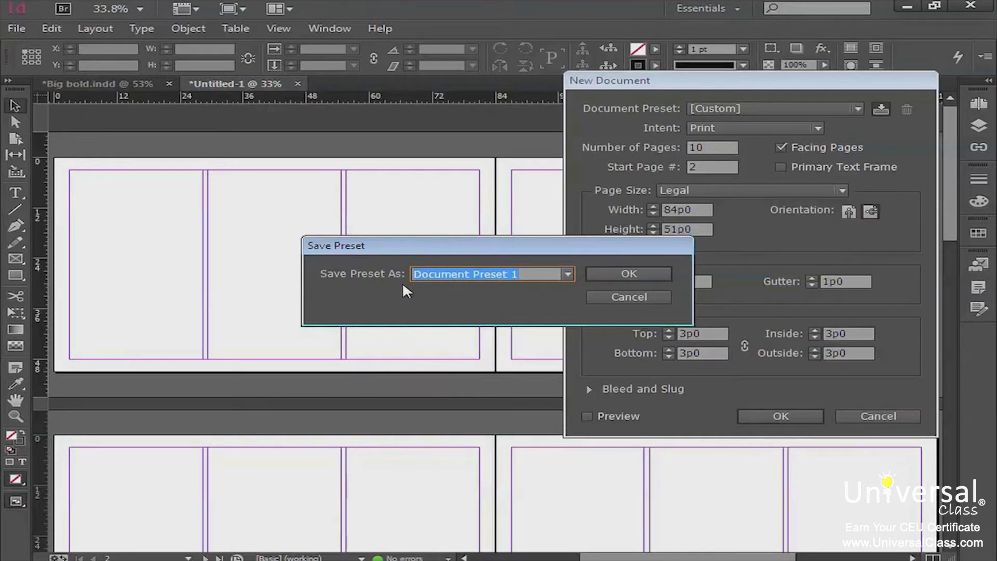
{"action": "type", "text": "l"}
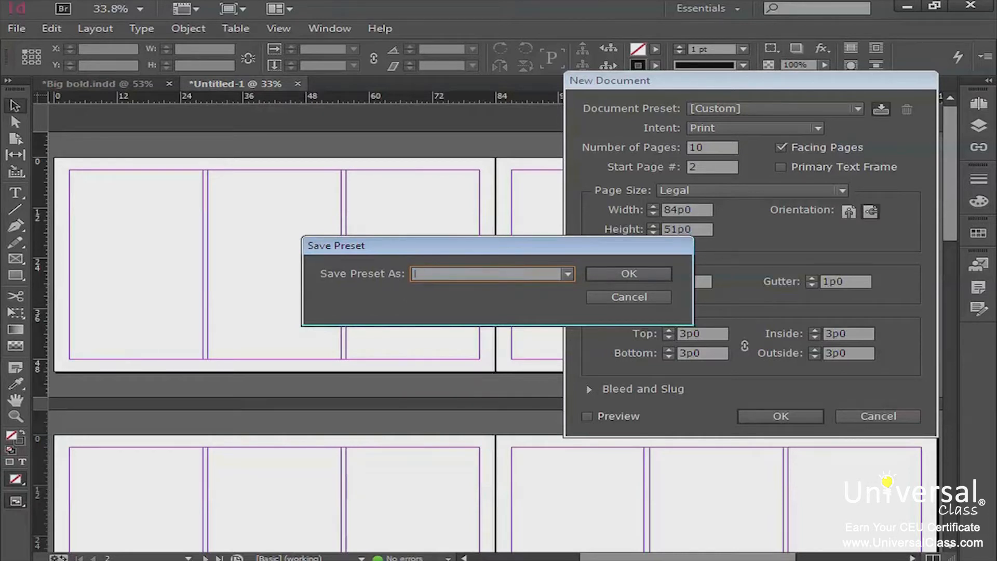
{"action": "type", "text": "andscape"}
{"action": "left_click", "coordinate": [639, 276]}
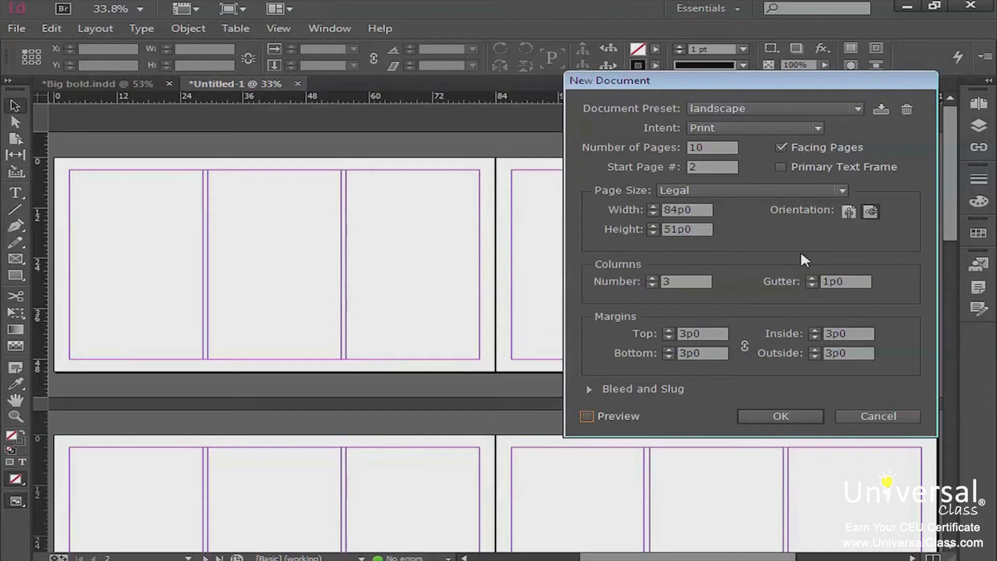
{"action": "left_click", "coordinate": [775, 416]}
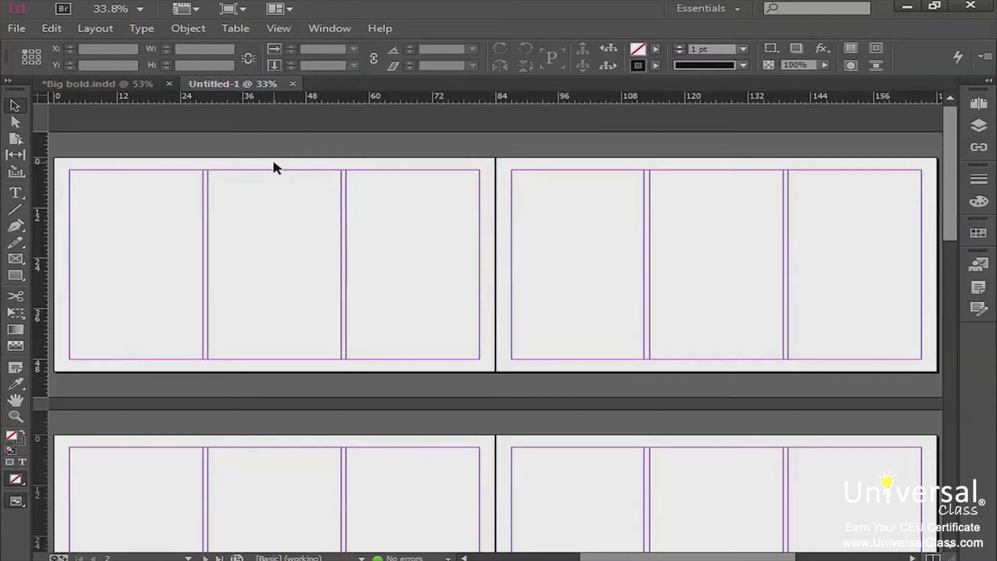
Create a new document from the saved landscape document preset.
{"action": "left_click", "coordinate": [17, 28]}
{"action": "mouse_move", "coordinate": [33, 49]}
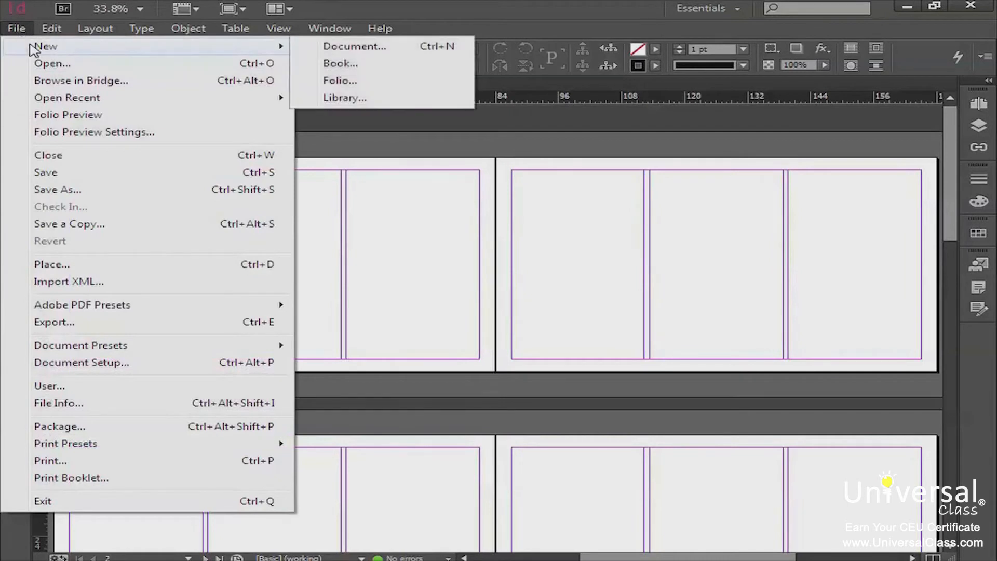
{"action": "left_click", "coordinate": [396, 49]}
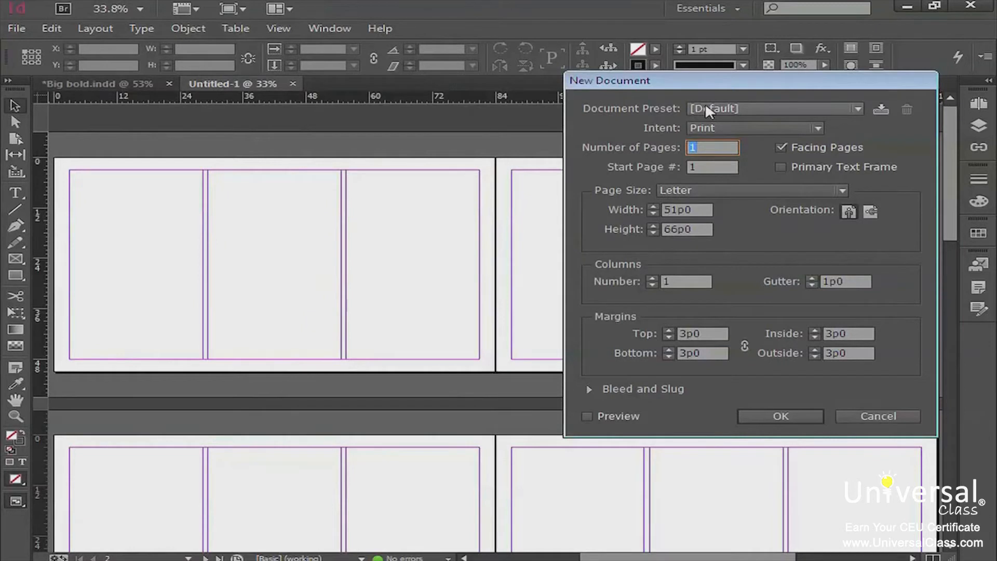
{"action": "left_click", "coordinate": [733, 104]}
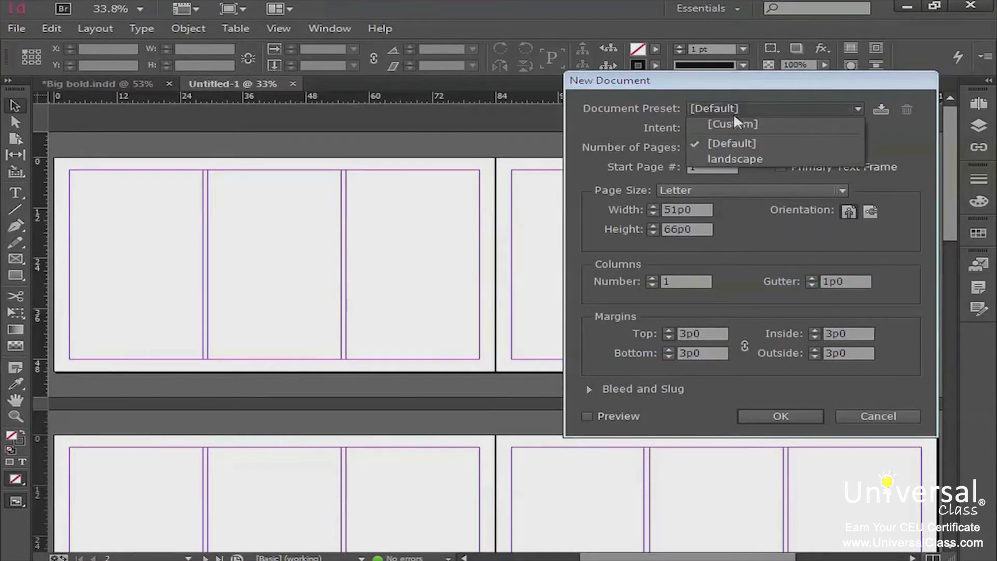
{"action": "left_click", "coordinate": [735, 156]}
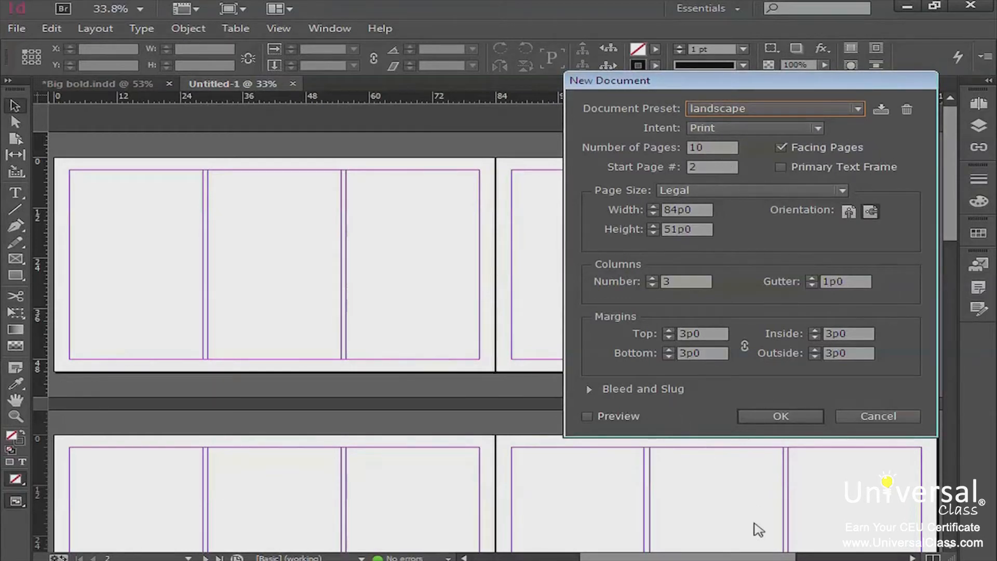
{"action": "left_click", "coordinate": [786, 417]}
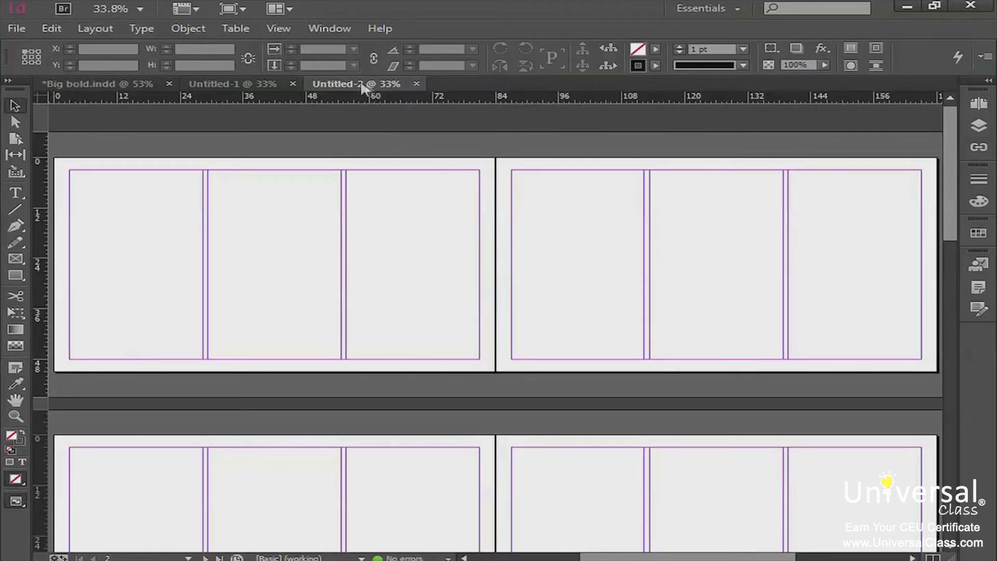
Compare the open Big bold.indd, Untitled-1 and Untitled-2 documents and close Untitled-1.
{"action": "left_click", "coordinate": [86, 86]}
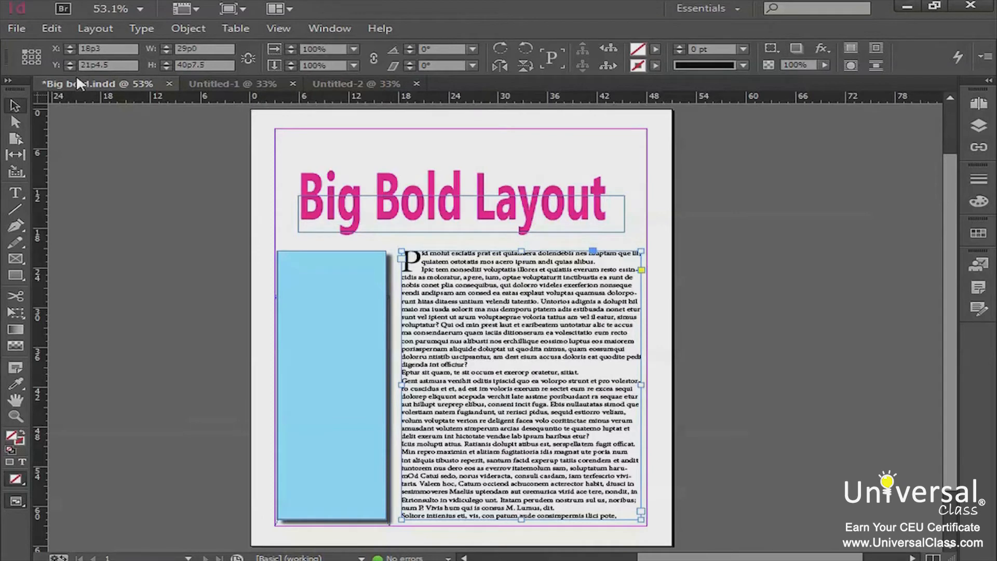
{"action": "left_click", "coordinate": [248, 86]}
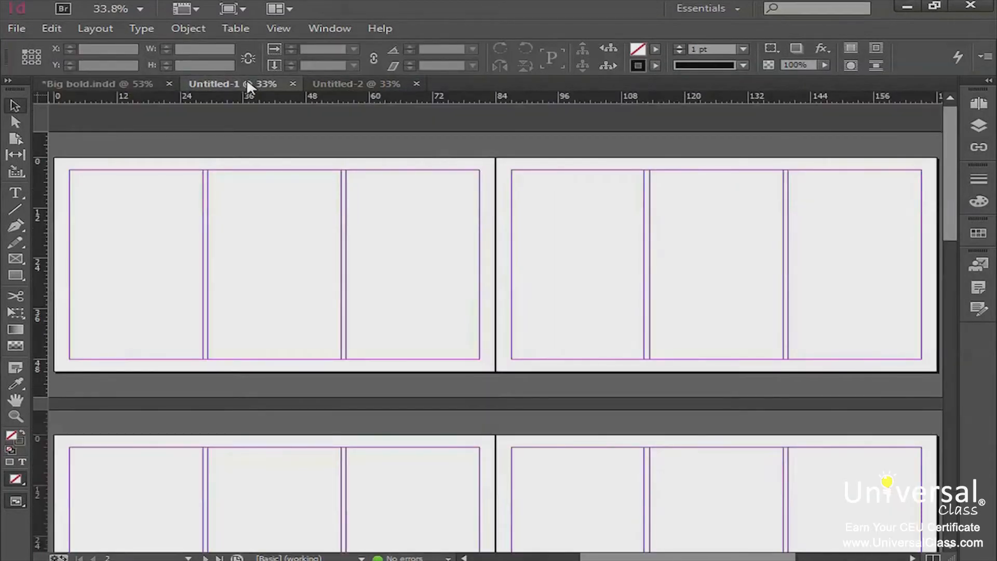
{"action": "left_click", "coordinate": [375, 83]}
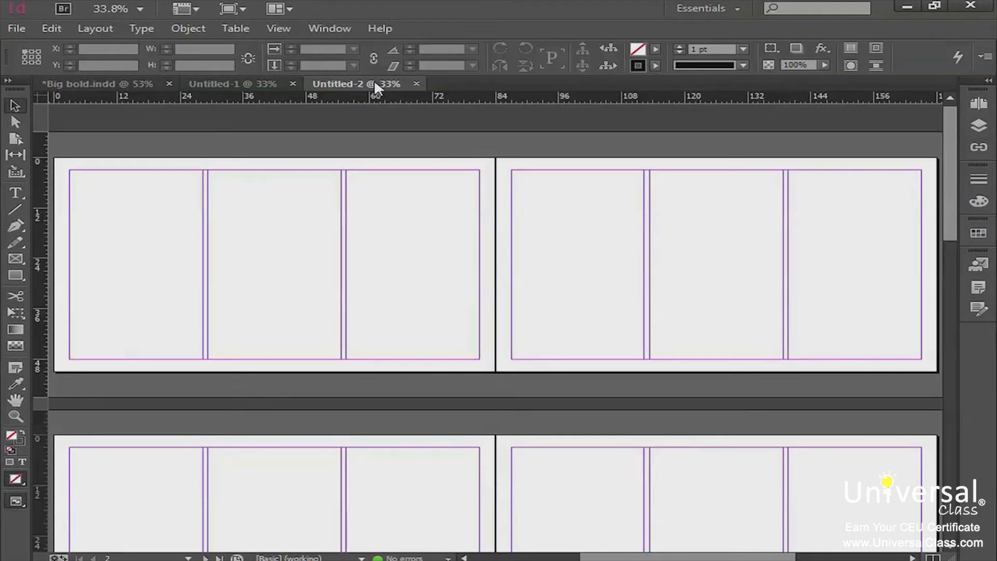
{"action": "left_click", "coordinate": [270, 84]}
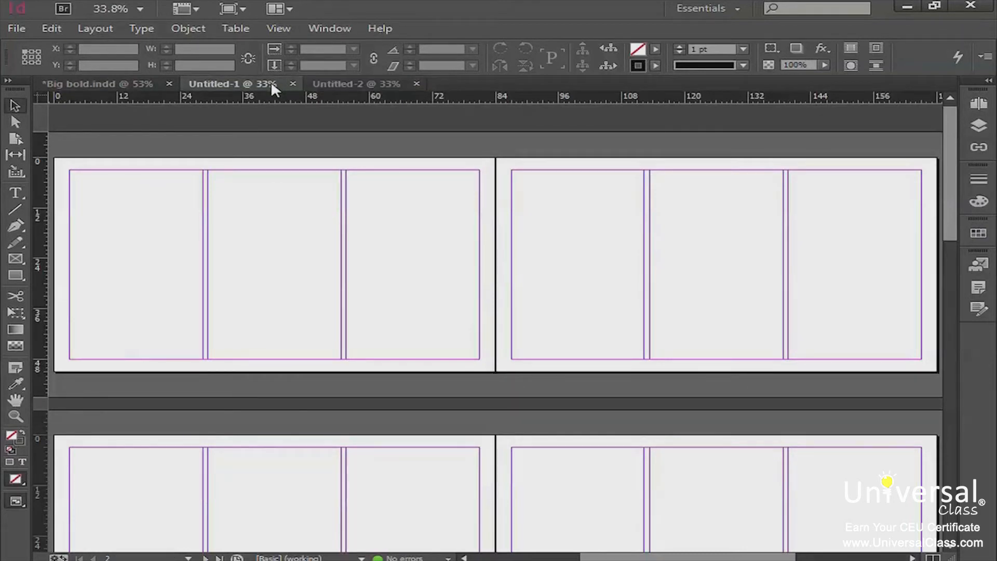
{"action": "left_click", "coordinate": [124, 84]}
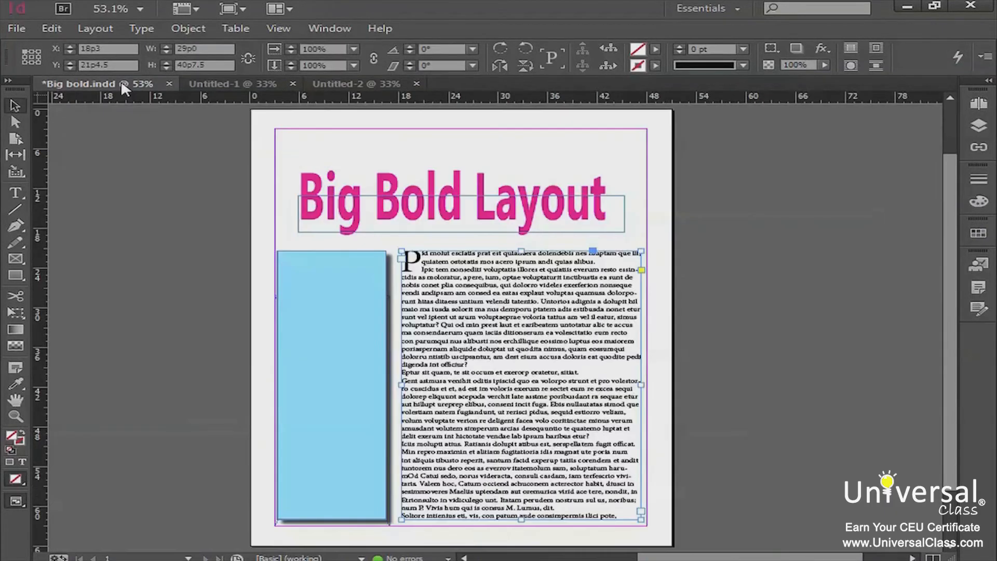
{"action": "left_click", "coordinate": [267, 83]}
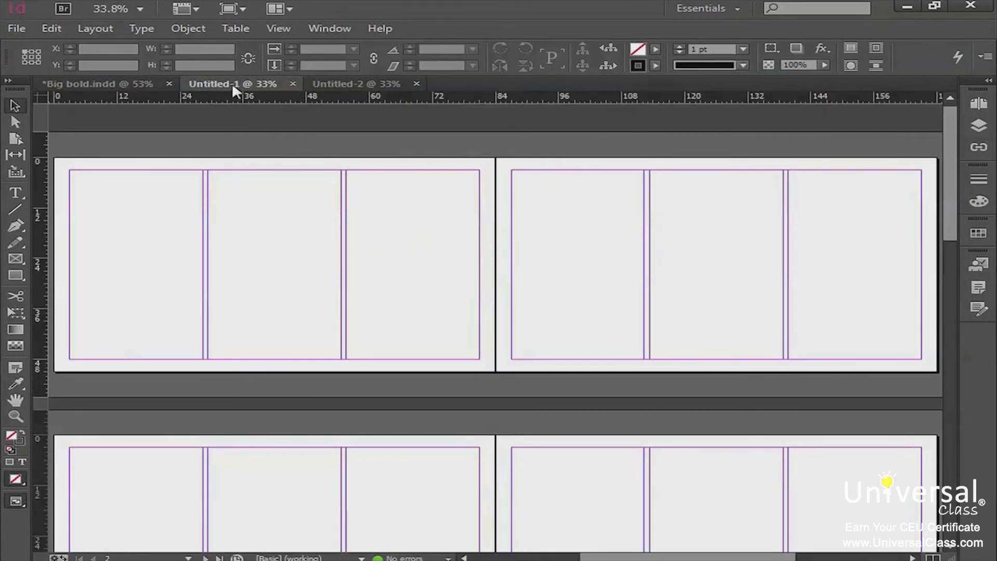
{"action": "left_click", "coordinate": [292, 83]}
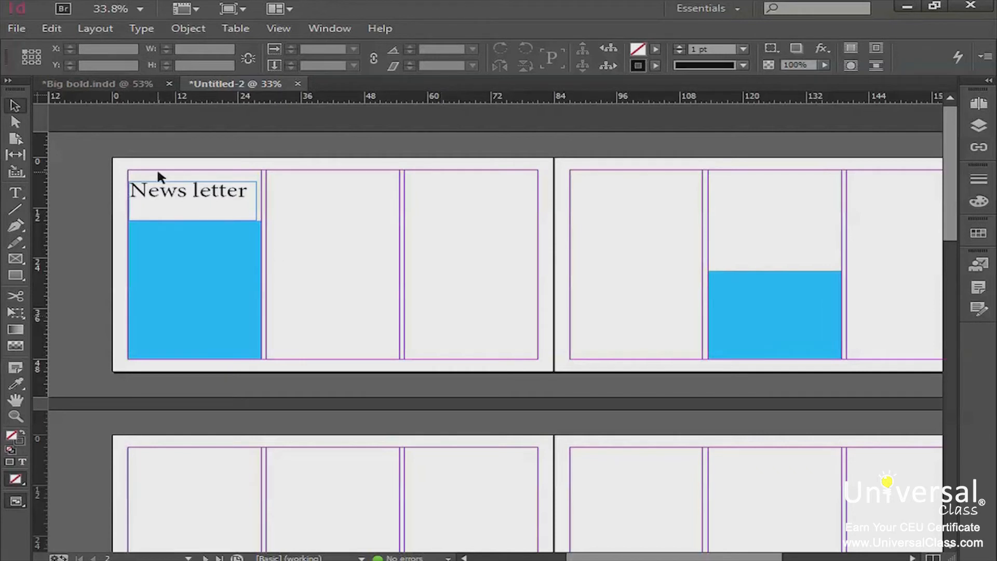
Save the newsletter document in File Cabinet as an InDesign CC template named hijinks.
{"action": "left_click", "coordinate": [19, 29]}
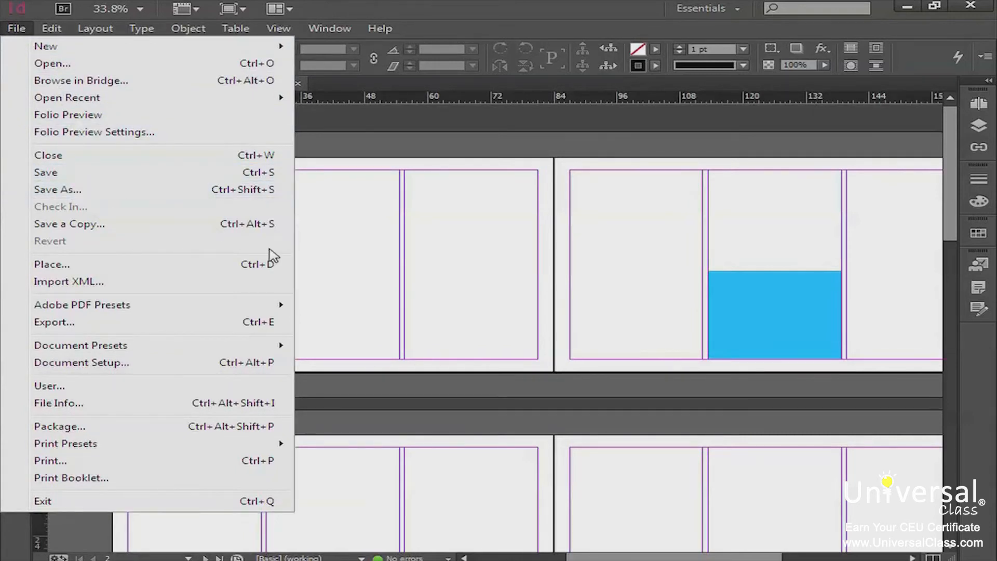
{"action": "key", "text": "ctrl+shift+s"}
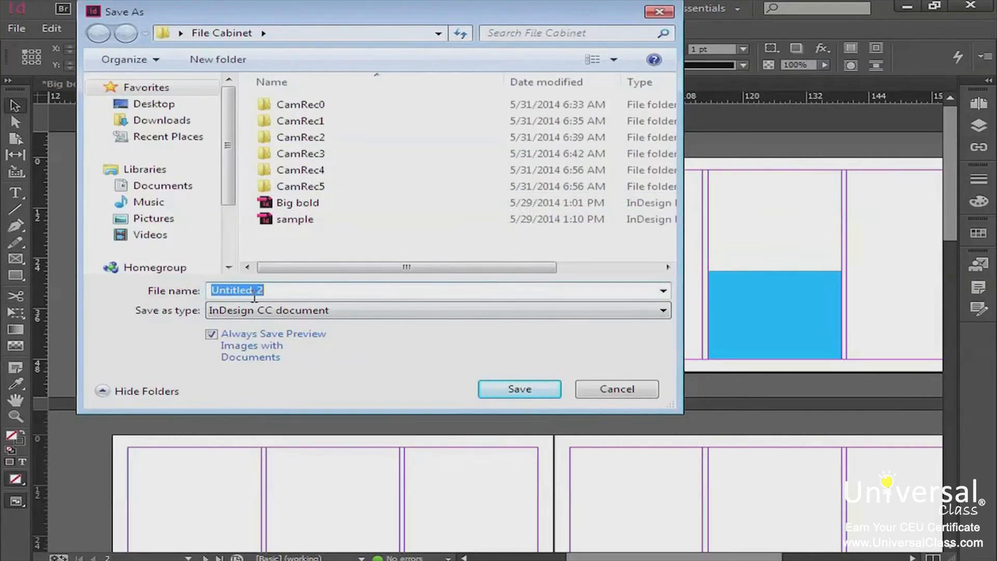
{"action": "type", "text": "hijink"}
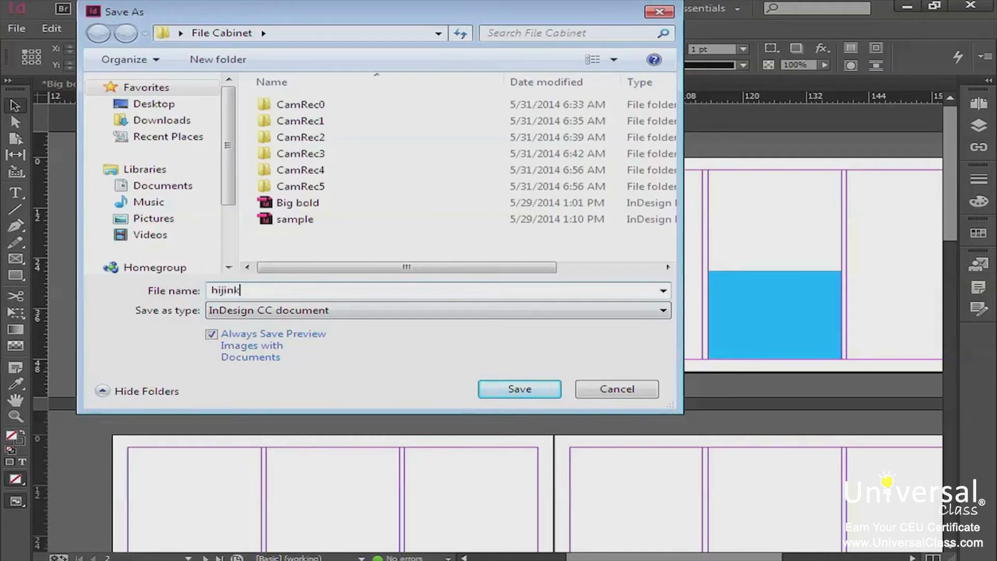
{"action": "type", "text": "s"}
{"action": "left_click", "coordinate": [238, 315]}
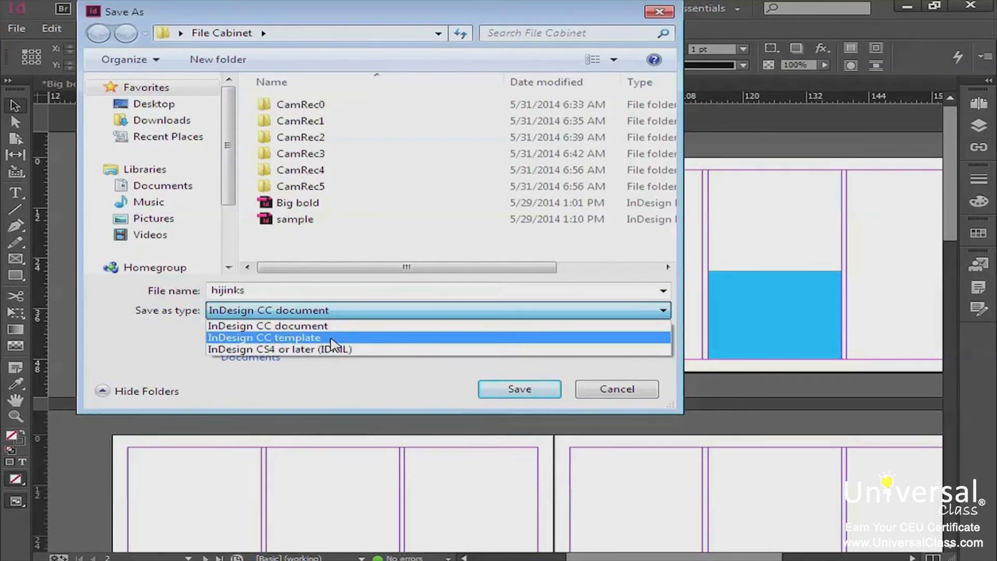
{"action": "left_click", "coordinate": [331, 338]}
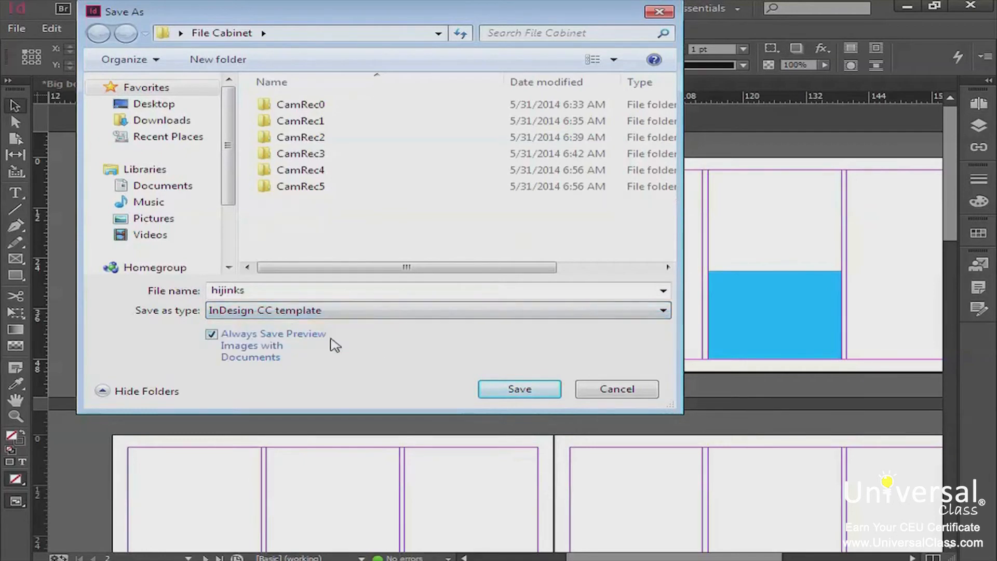
{"action": "left_click", "coordinate": [510, 394]}
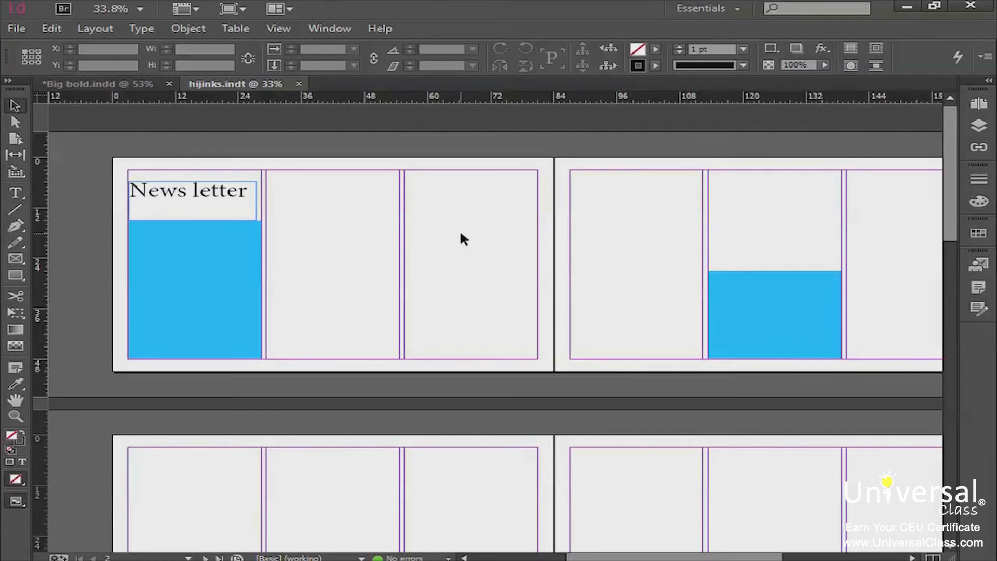
Close the hijinks template and reopen it from File Cabinet with the Normal open option.
{"action": "left_click", "coordinate": [298, 84]}
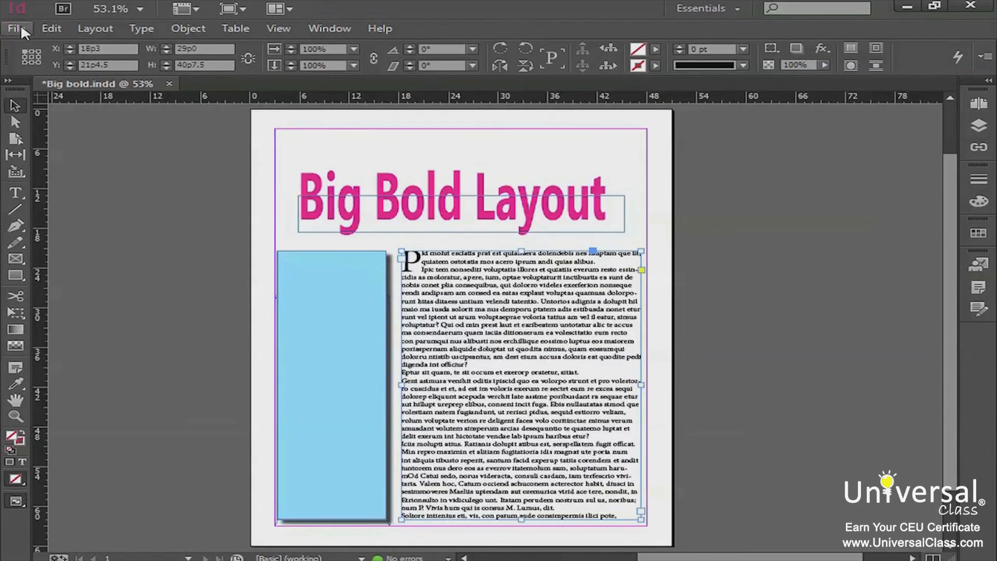
{"action": "left_click", "coordinate": [20, 24]}
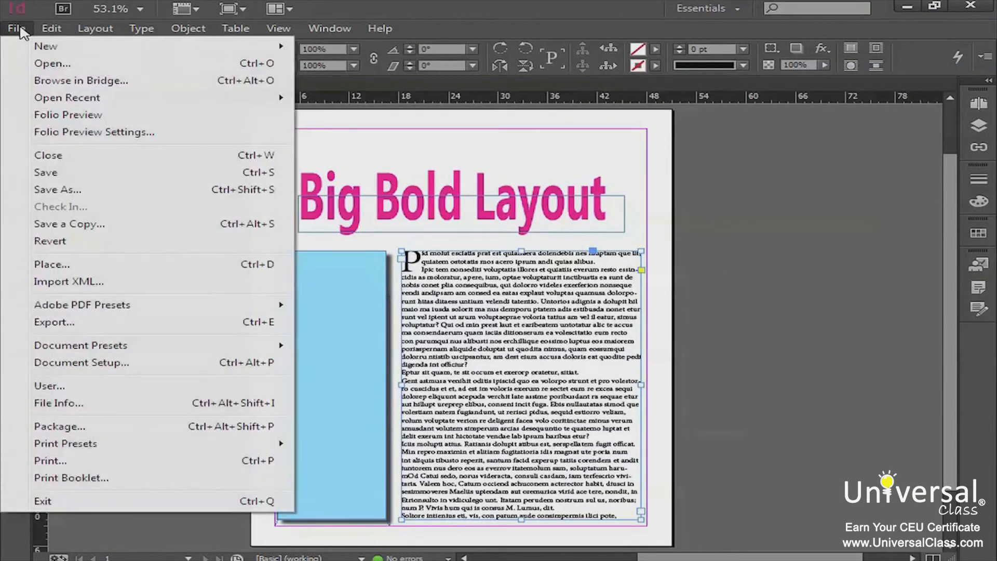
{"action": "left_click", "coordinate": [35, 64]}
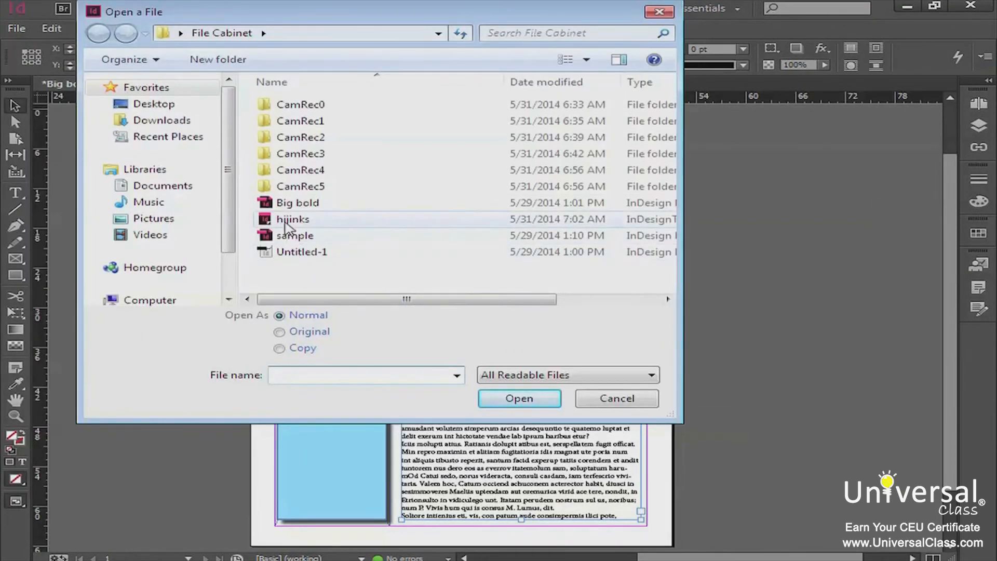
{"action": "left_click", "coordinate": [285, 223]}
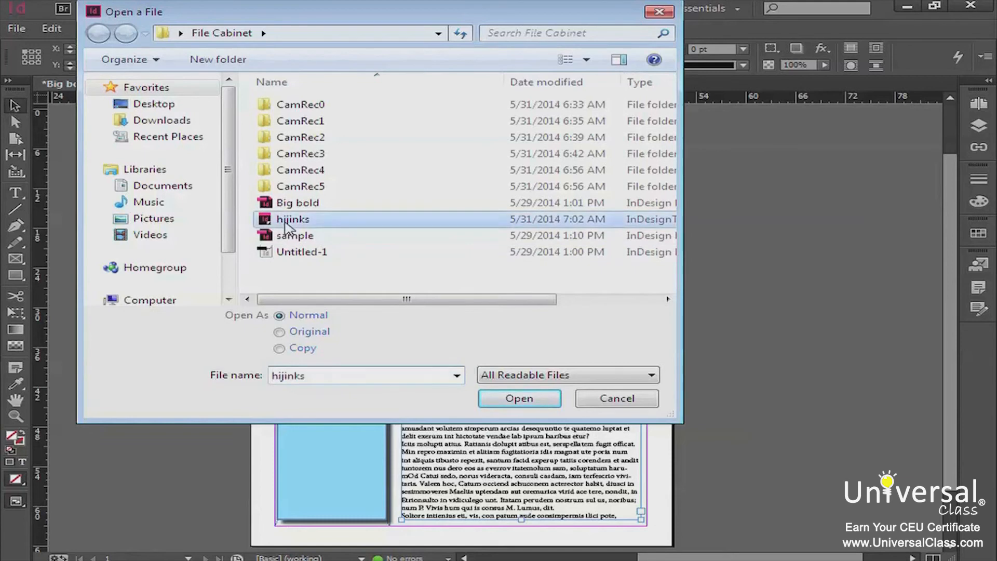
{"action": "left_click", "coordinate": [518, 400]}
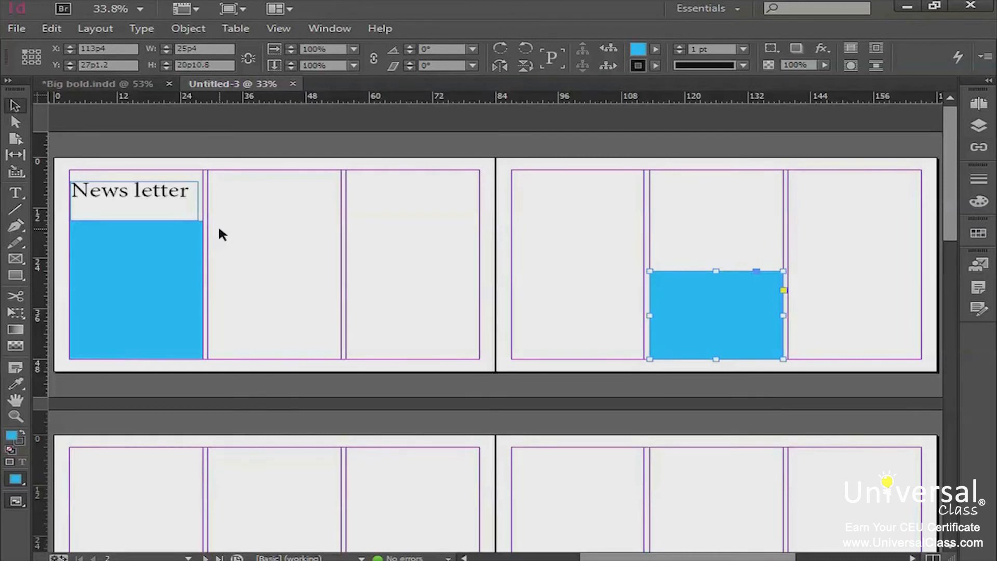
Open the landscape document preset for editing, review its settings and accept them.
{"action": "left_click", "coordinate": [21, 29]}
{"action": "mouse_move", "coordinate": [79, 353]}
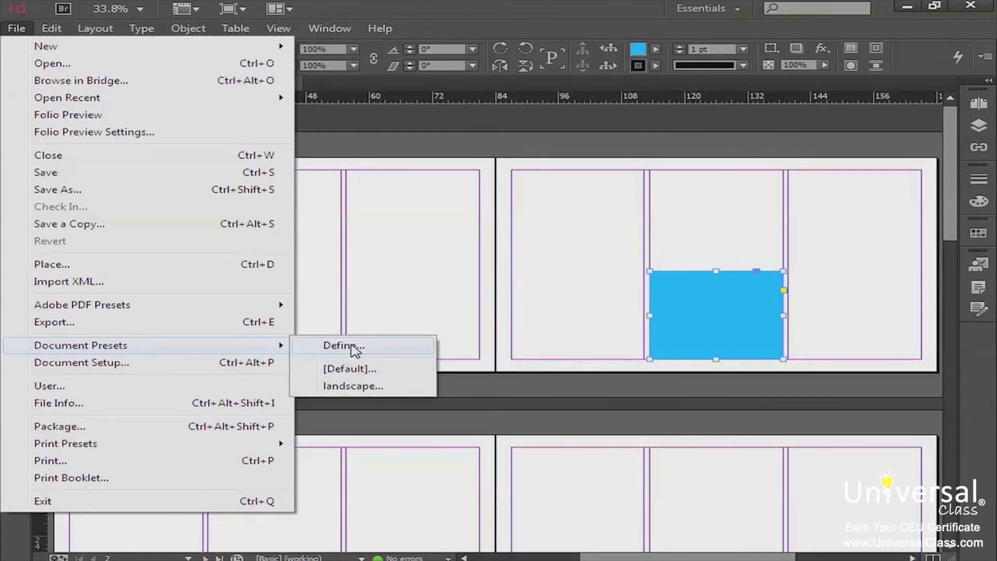
{"action": "left_click", "coordinate": [356, 351]}
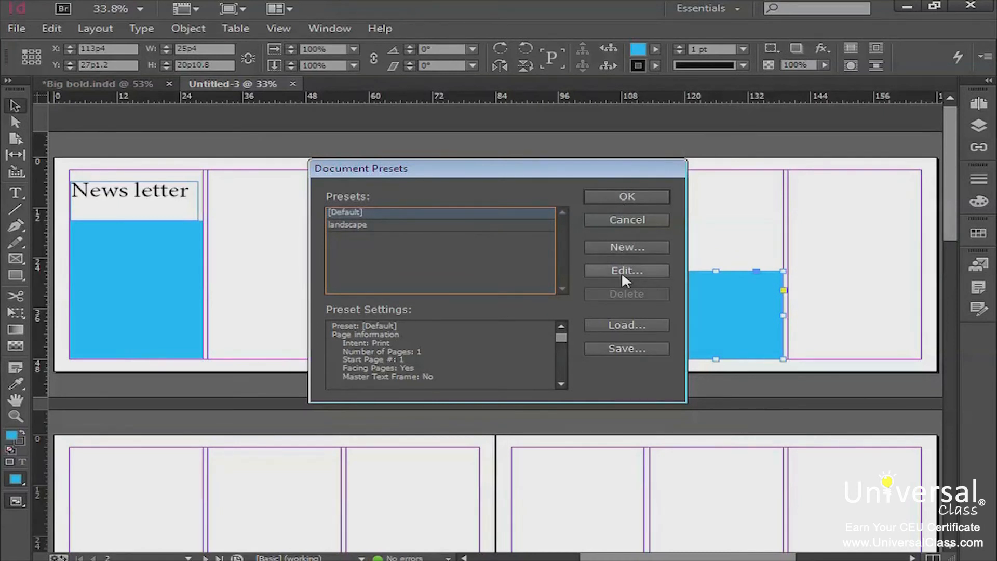
{"action": "left_click", "coordinate": [434, 224]}
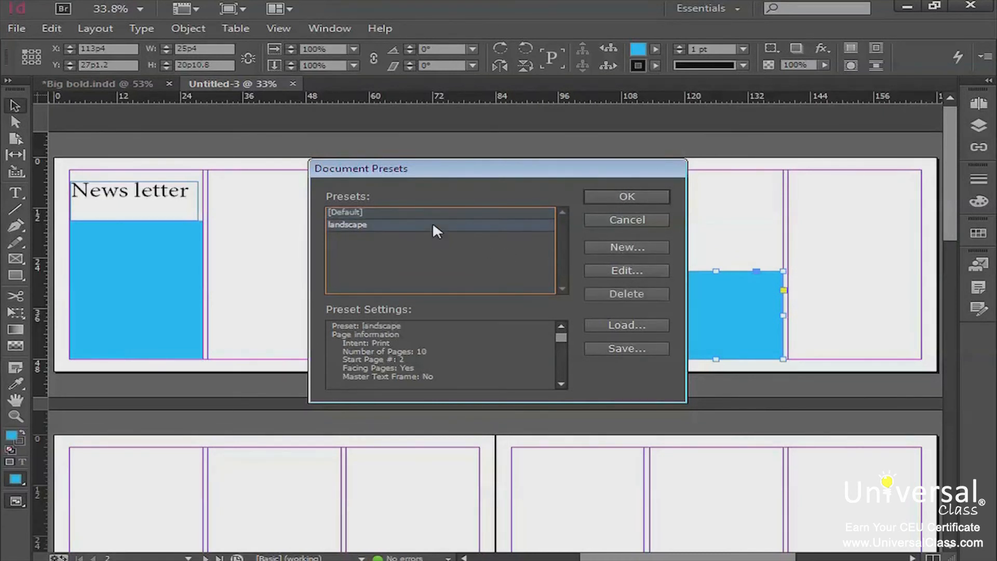
{"action": "left_click", "coordinate": [609, 271]}
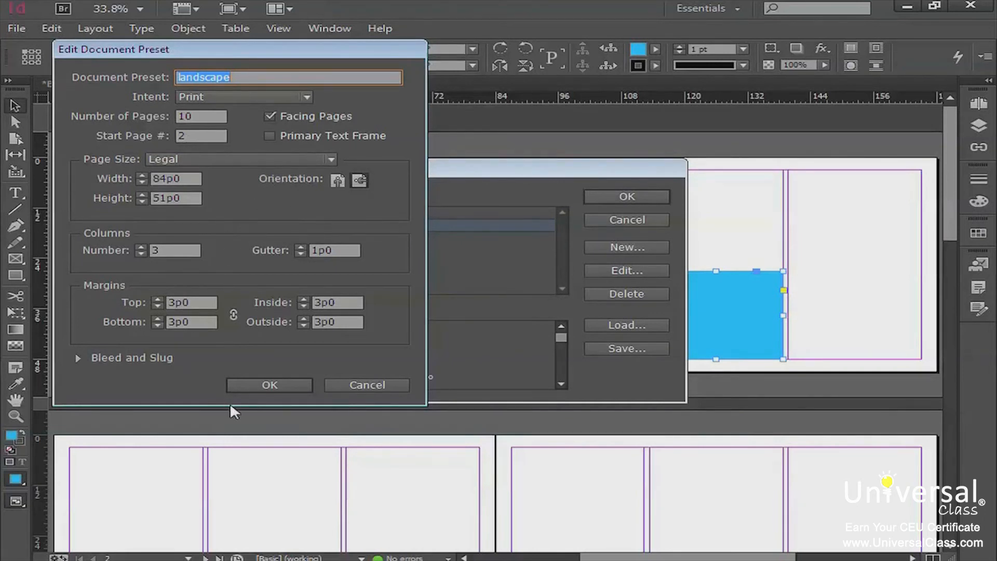
{"action": "left_click", "coordinate": [257, 384]}
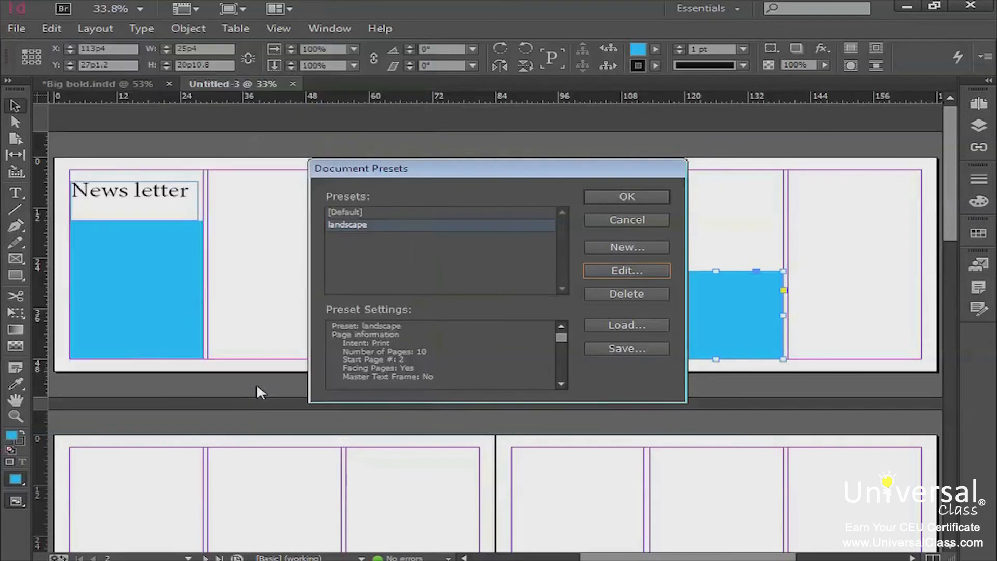
Define a new document preset named juni with 100 pages and save the preset list.
{"action": "left_click", "coordinate": [634, 249]}
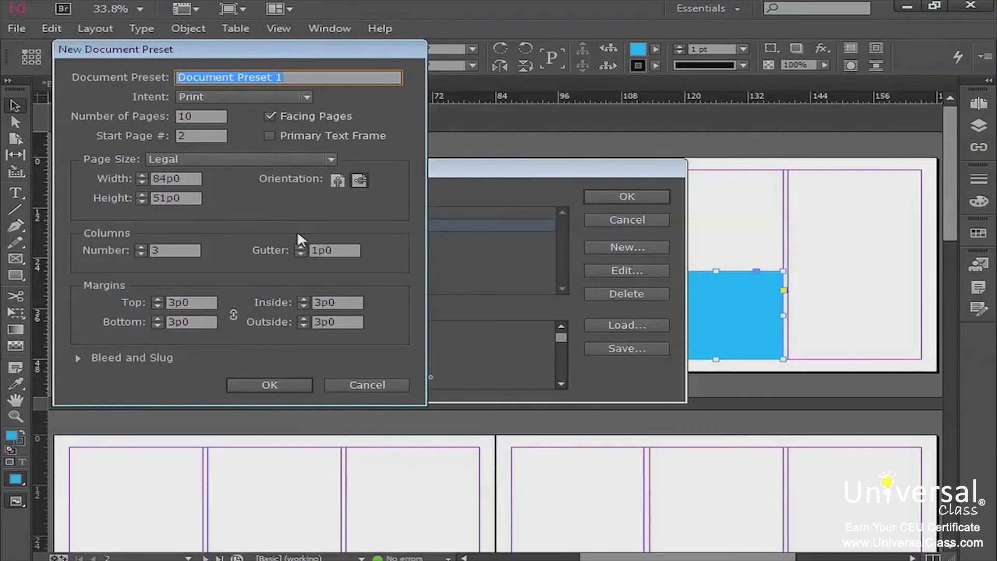
{"action": "left_click", "coordinate": [200, 117]}
{"action": "type", "text": "0"}
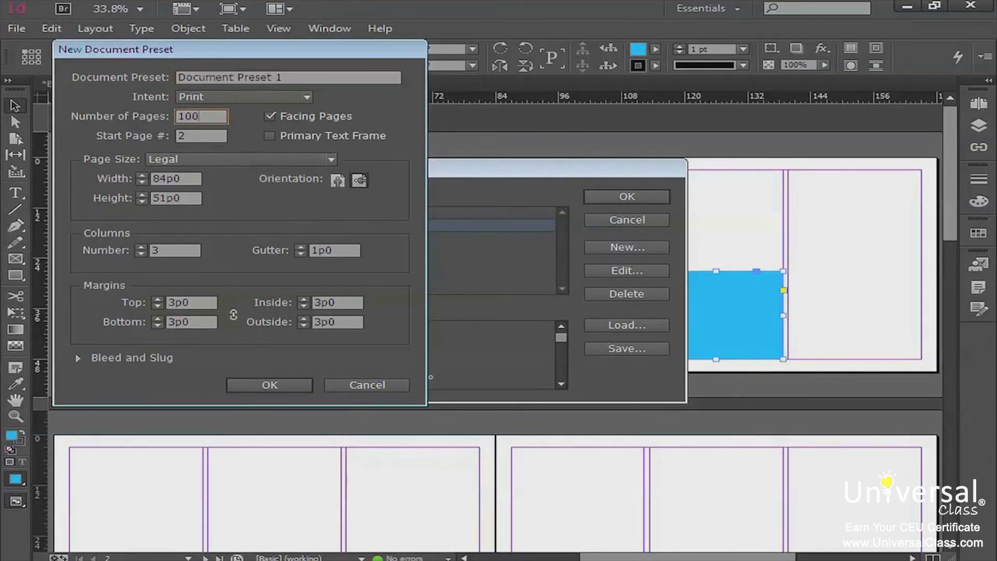
{"action": "left_click", "coordinate": [293, 77]}
{"action": "type", "text": "juni"}
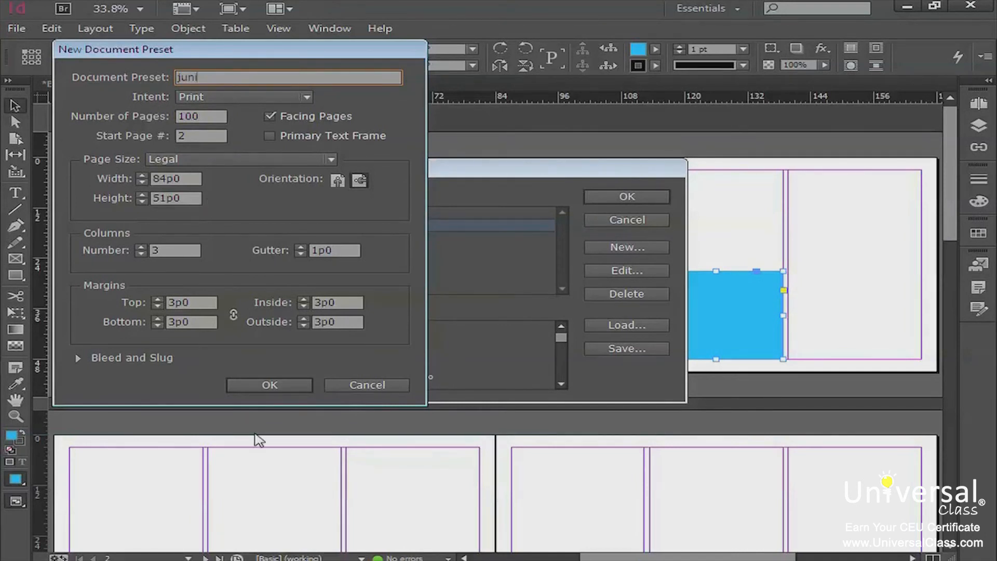
{"action": "left_click", "coordinate": [270, 385]}
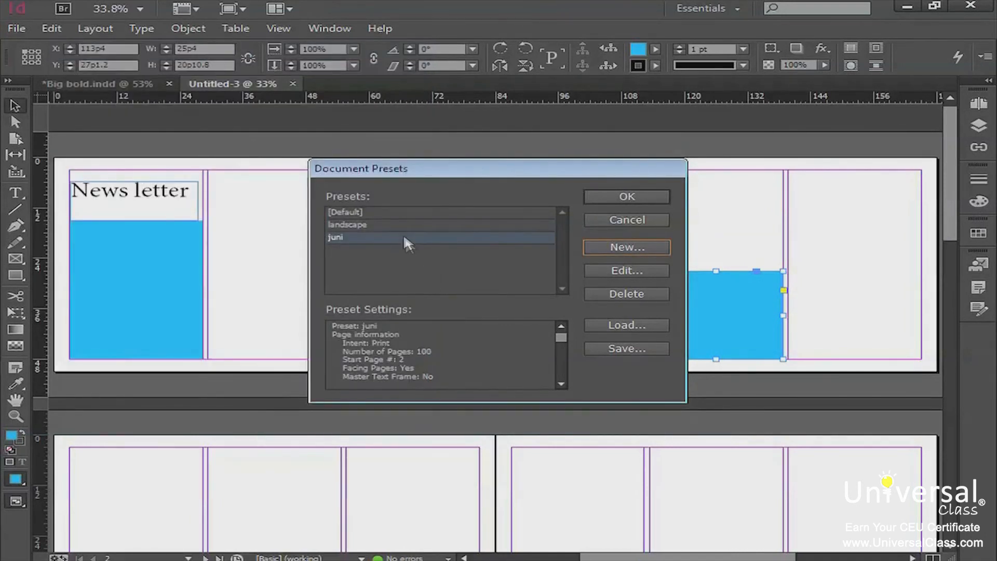
{"action": "left_click", "coordinate": [618, 196]}
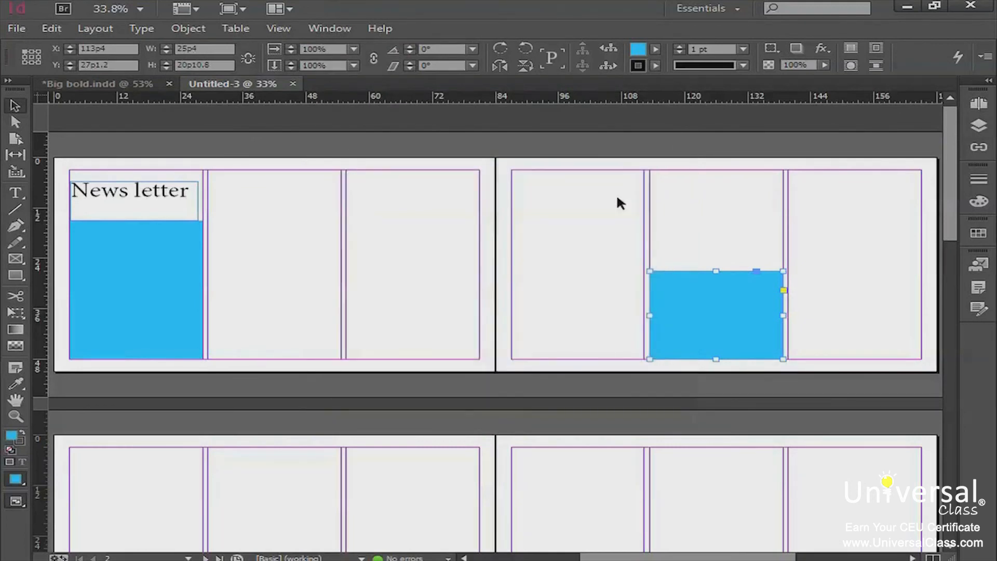
Create a new document from the juni document preset.
{"action": "left_click", "coordinate": [20, 30]}
{"action": "mouse_move", "coordinate": [31, 47]}
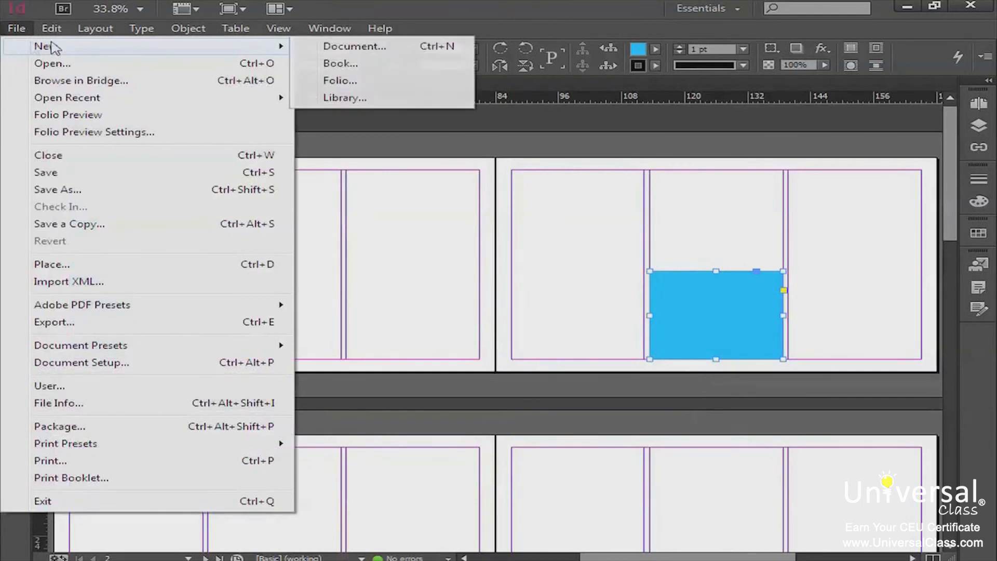
{"action": "left_click", "coordinate": [333, 46]}
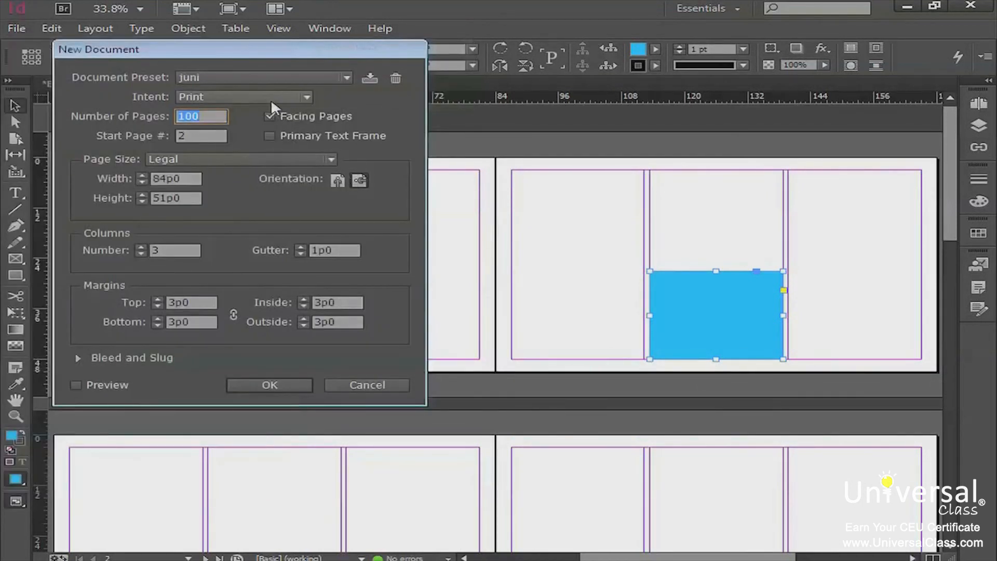
{"action": "left_click", "coordinate": [265, 81]}
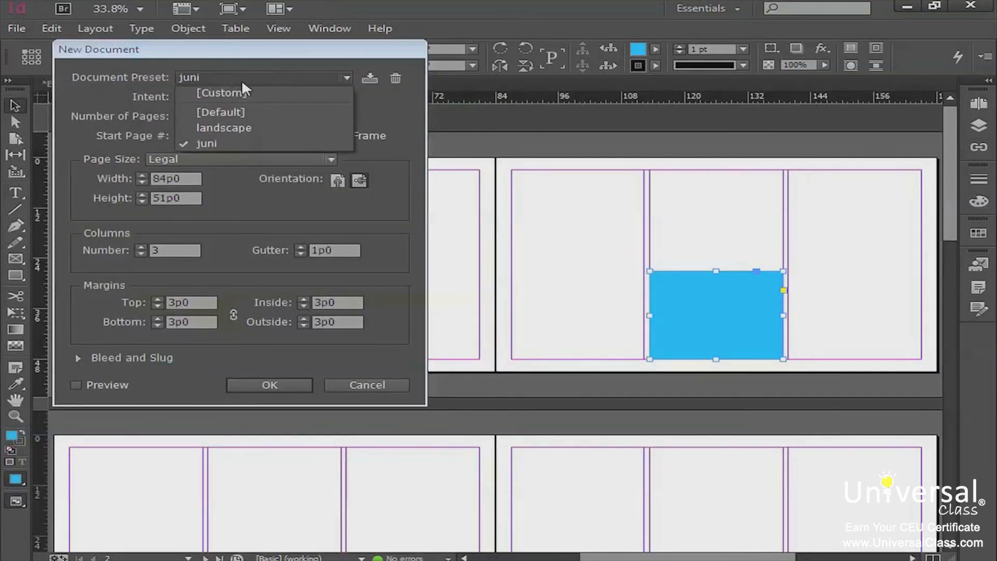
{"action": "left_click", "coordinate": [282, 385]}
{"action": "left_click", "coordinate": [281, 383]}
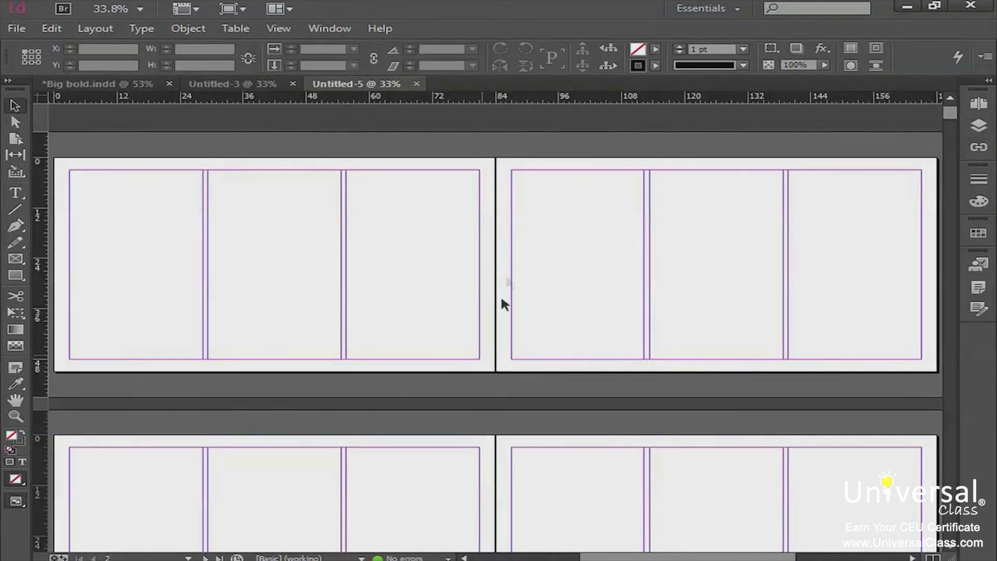
Change the new document's setup to 6 pages starting at page number 1.
{"action": "left_click", "coordinate": [24, 26]}
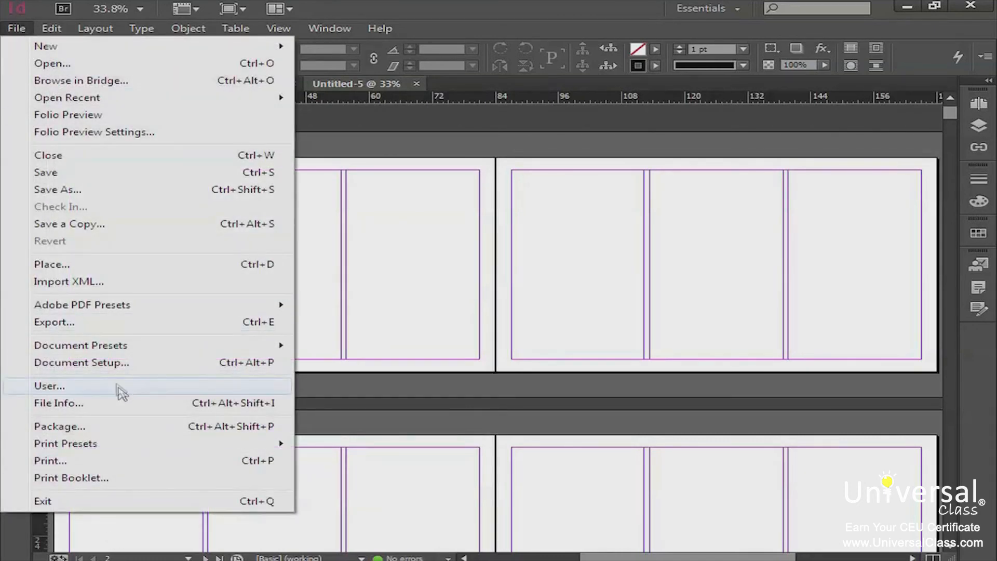
{"action": "left_click", "coordinate": [113, 363]}
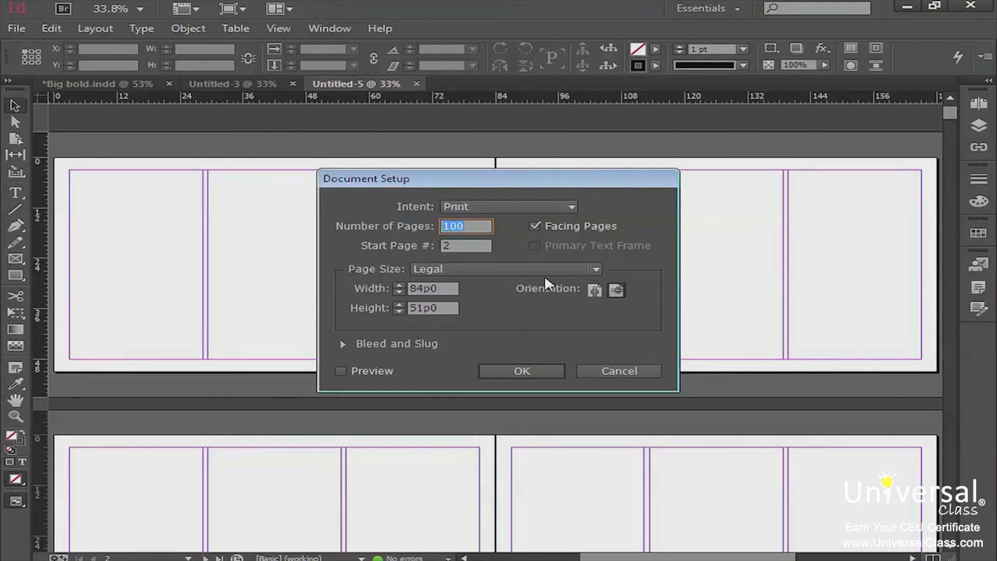
{"action": "left_click_drag", "start_coordinate": [481, 184], "coordinate": [273, 162]}
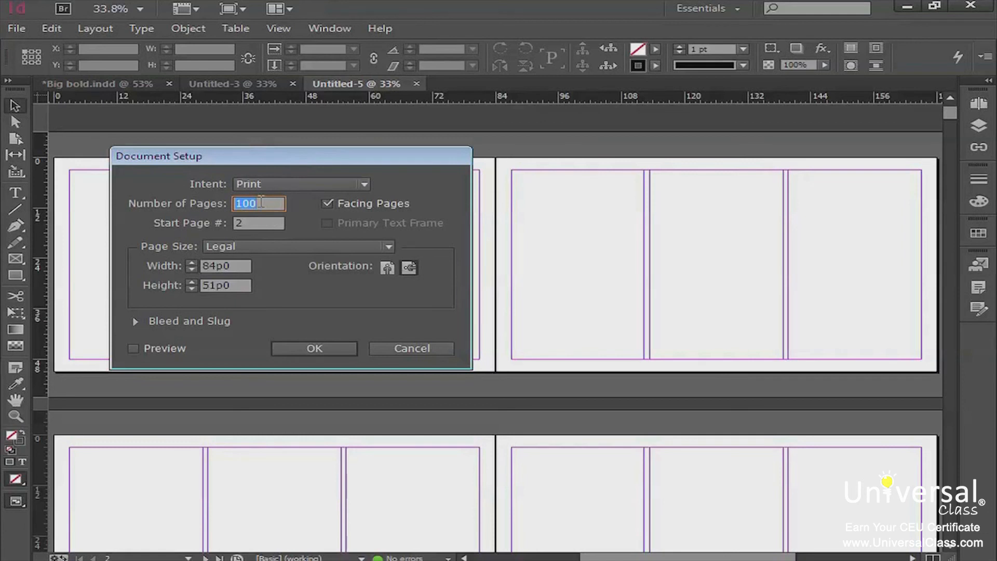
{"action": "key", "text": "BackSpace"}
{"action": "type", "text": "6"}
{"action": "left_click", "coordinate": [246, 224]}
{"action": "key", "text": "BackSpace"}
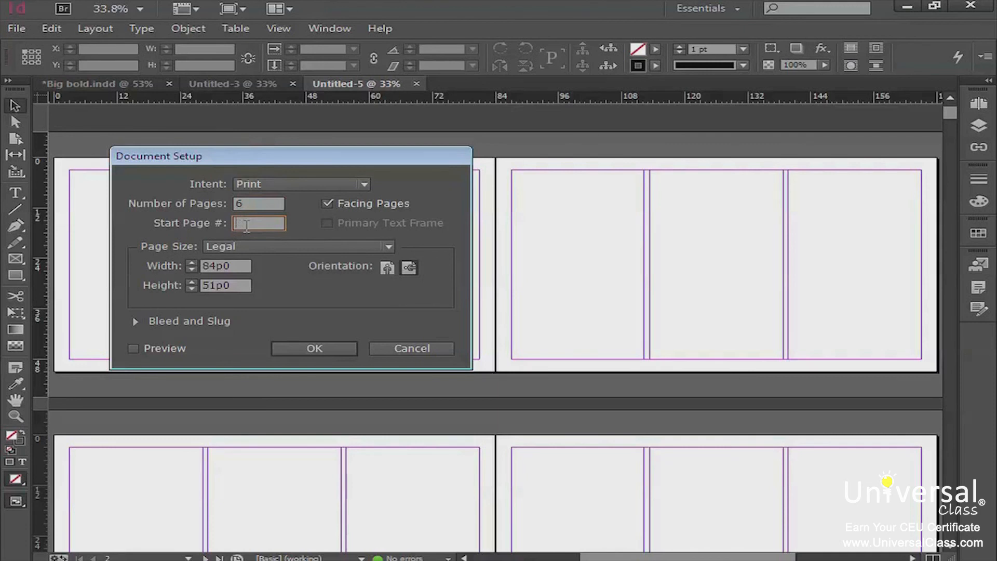
{"action": "type", "text": "1"}
{"action": "left_click", "coordinate": [283, 348]}
{"action": "key", "text": "ctrl+0"}
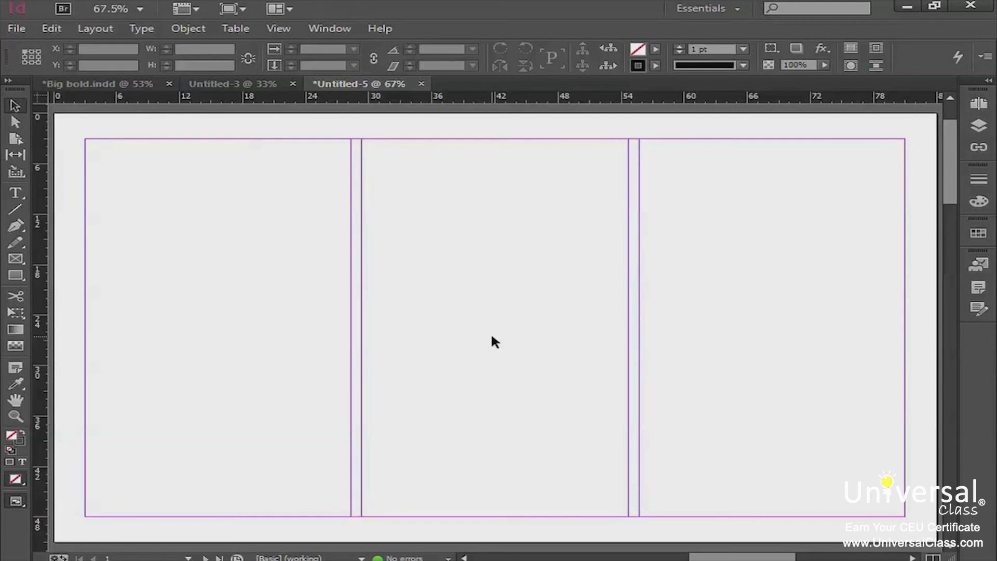
{"action": "left_click", "coordinate": [17, 29]}
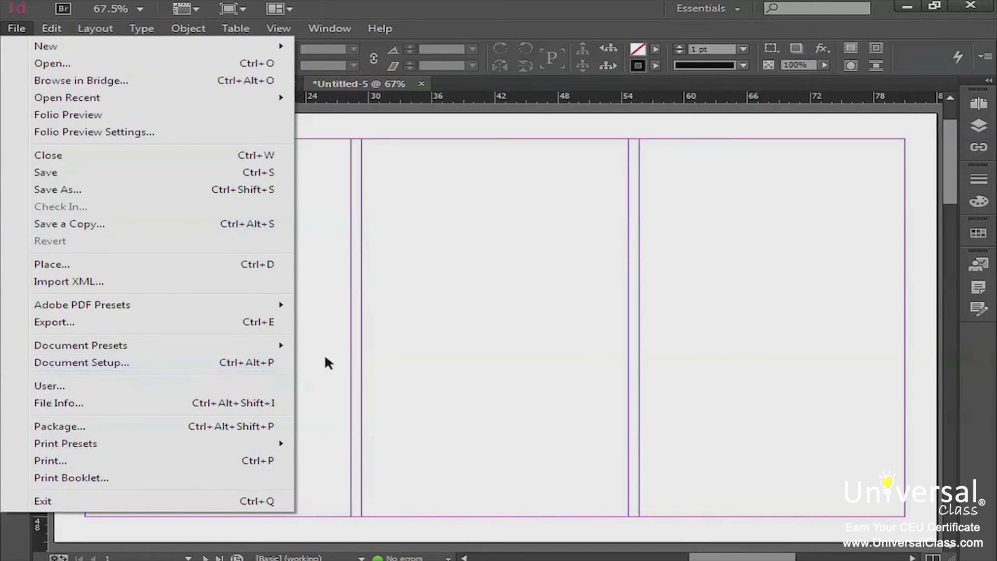
{"action": "left_click", "coordinate": [364, 357]}
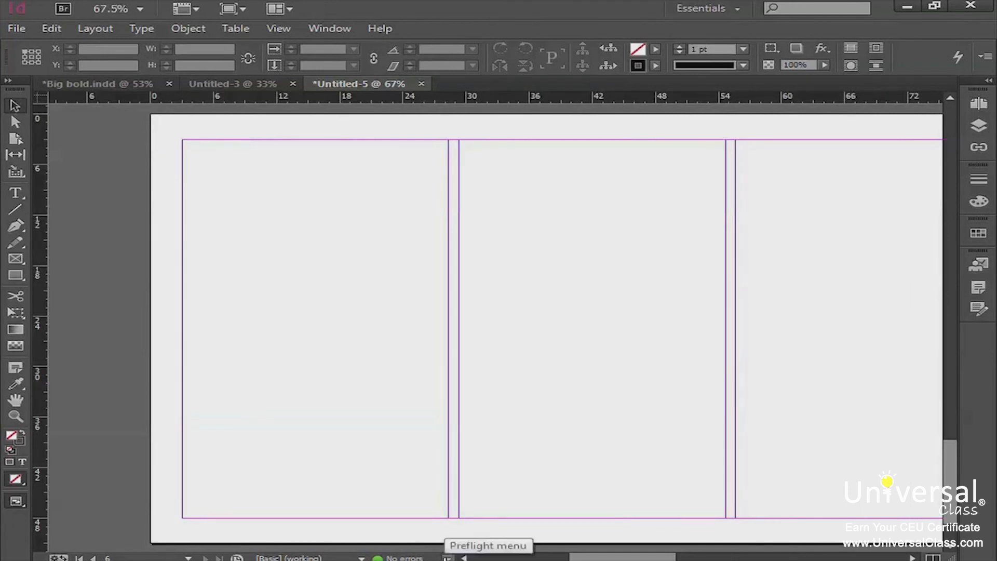
Open the Preflight panel to check the document for errors, then close it.
{"action": "left_click", "coordinate": [447, 557]}
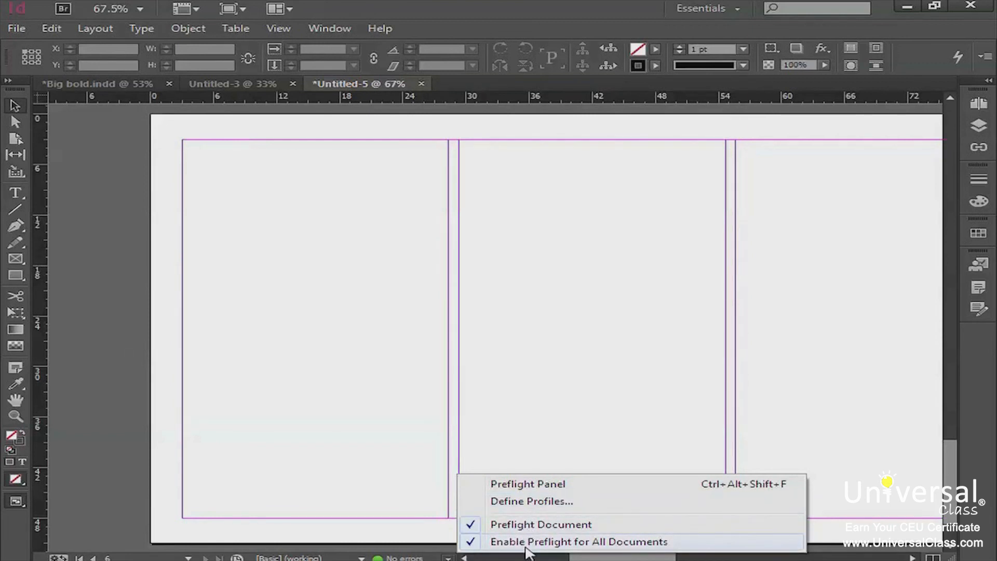
{"action": "left_click", "coordinate": [546, 488]}
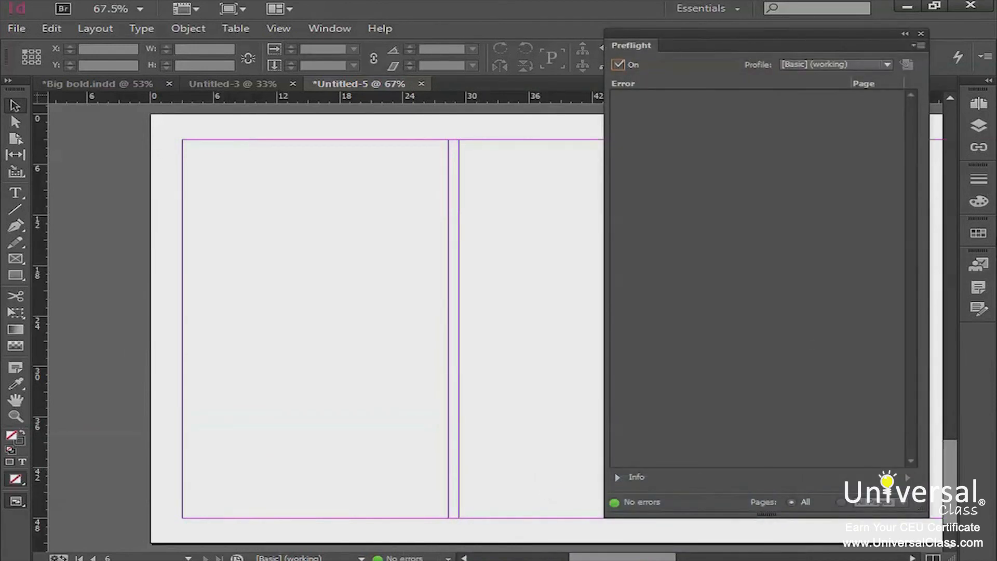
{"action": "left_click_drag", "start_coordinate": [863, 32], "coordinate": [842, 61]}
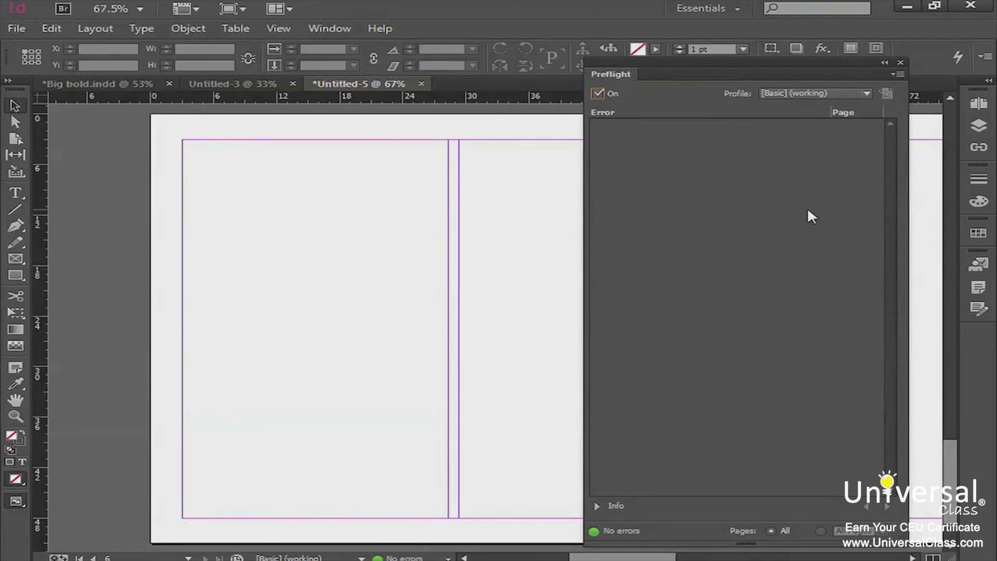
{"action": "left_click", "coordinate": [900, 63]}
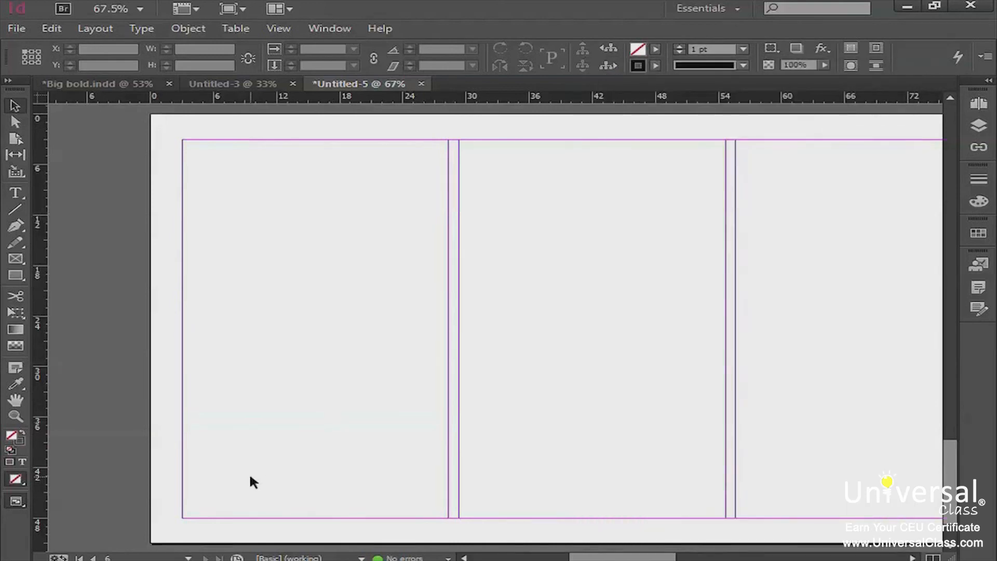